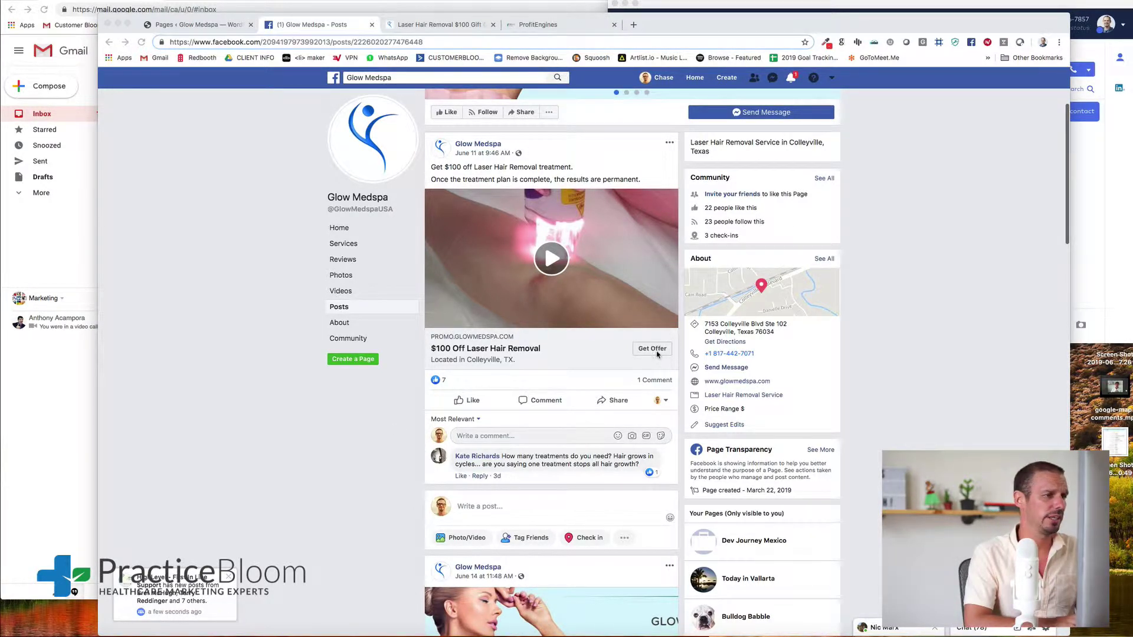
Review the Laser Hair Removal $100 gift certificate landing page, from the claim form through the FAQs and testimonials.
{"action": "left_click", "coordinate": [423, 26]}
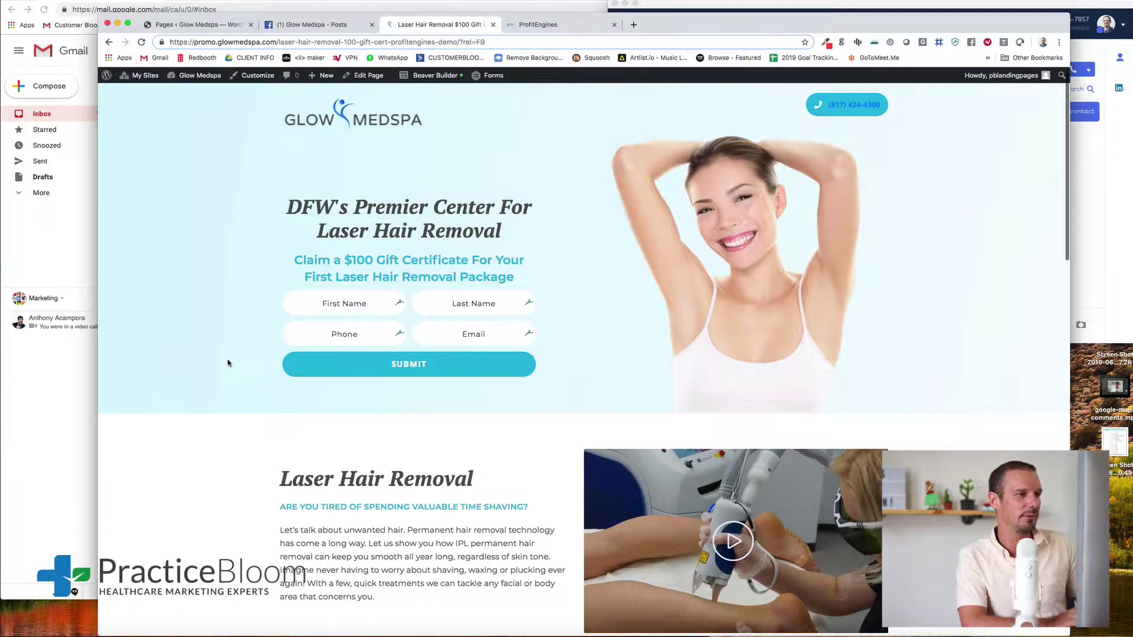
{"action": "scroll", "coordinate": [228, 363], "scroll_direction": "down", "scroll_amount": 2}
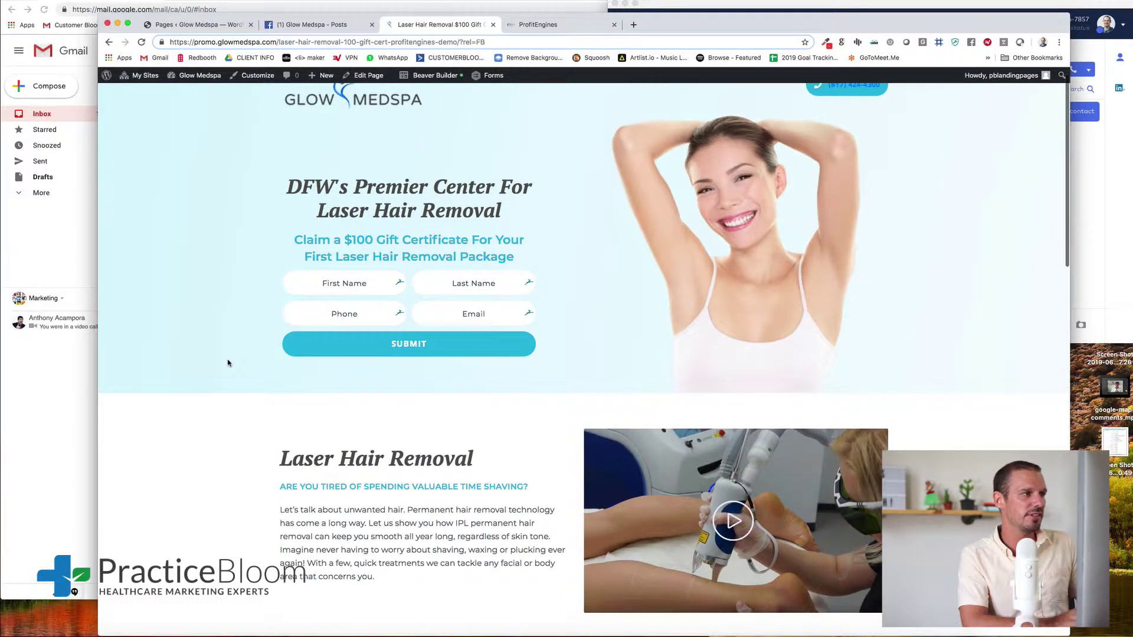
{"action": "scroll", "coordinate": [227, 363], "scroll_direction": "down", "scroll_amount": 3}
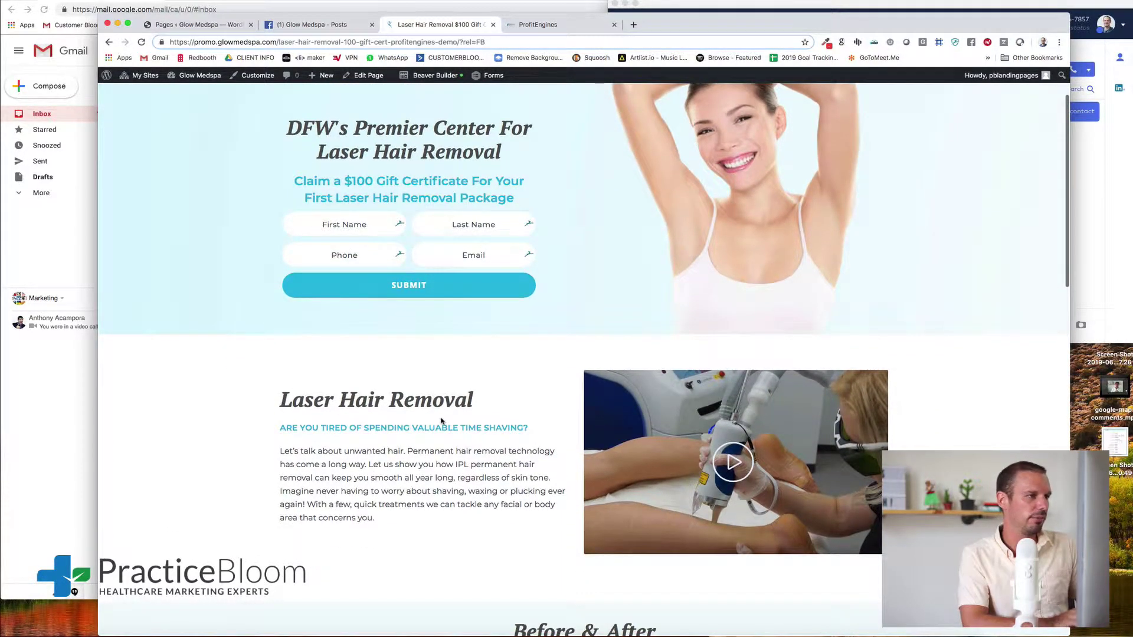
{"action": "scroll", "coordinate": [449, 413], "scroll_direction": "down", "scroll_amount": 10}
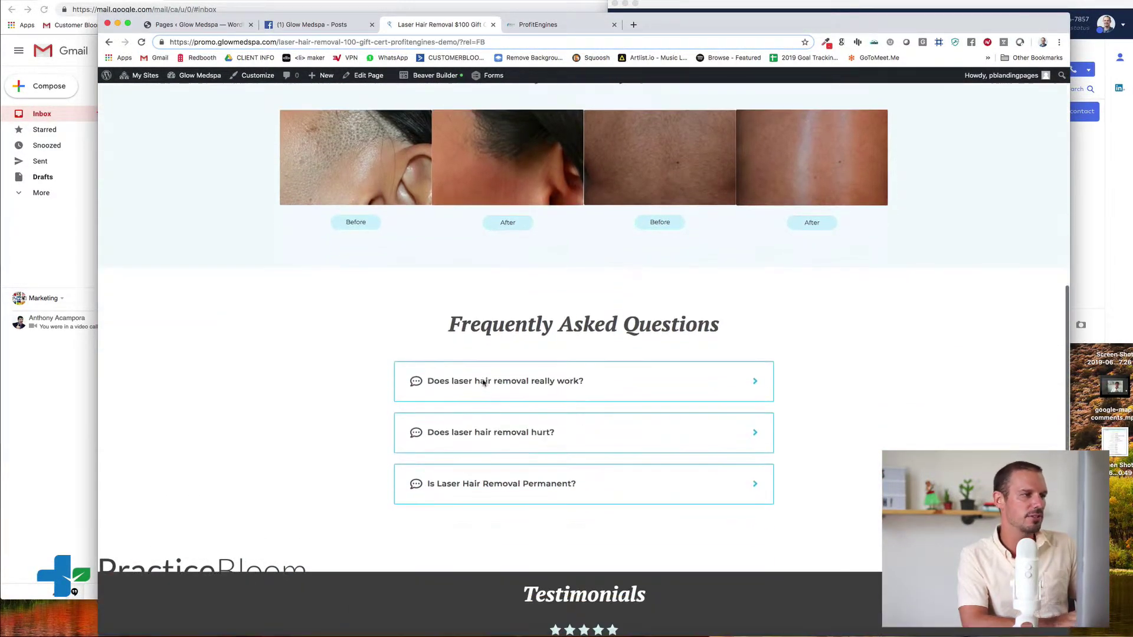
{"action": "scroll", "coordinate": [579, 427], "scroll_direction": "down", "scroll_amount": 6}
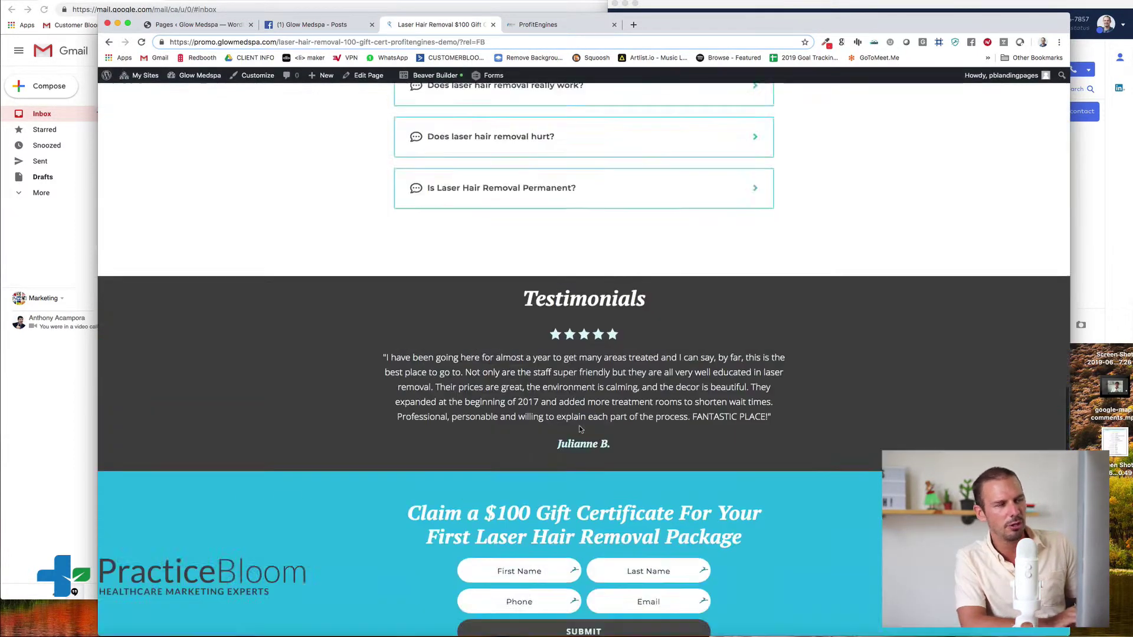
{"action": "scroll", "coordinate": [579, 428], "scroll_direction": "up", "scroll_amount": 20}
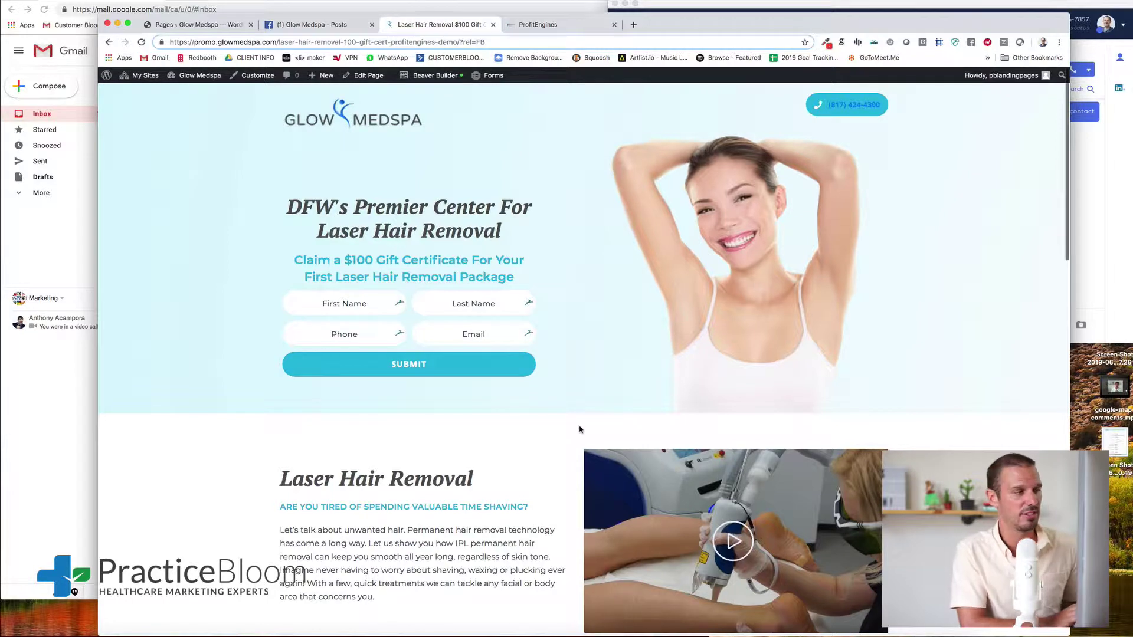
Fill the gift certificate form with the saved identity's first name, last name, phone and email, and submit it.
{"action": "left_click", "coordinate": [356, 303]}
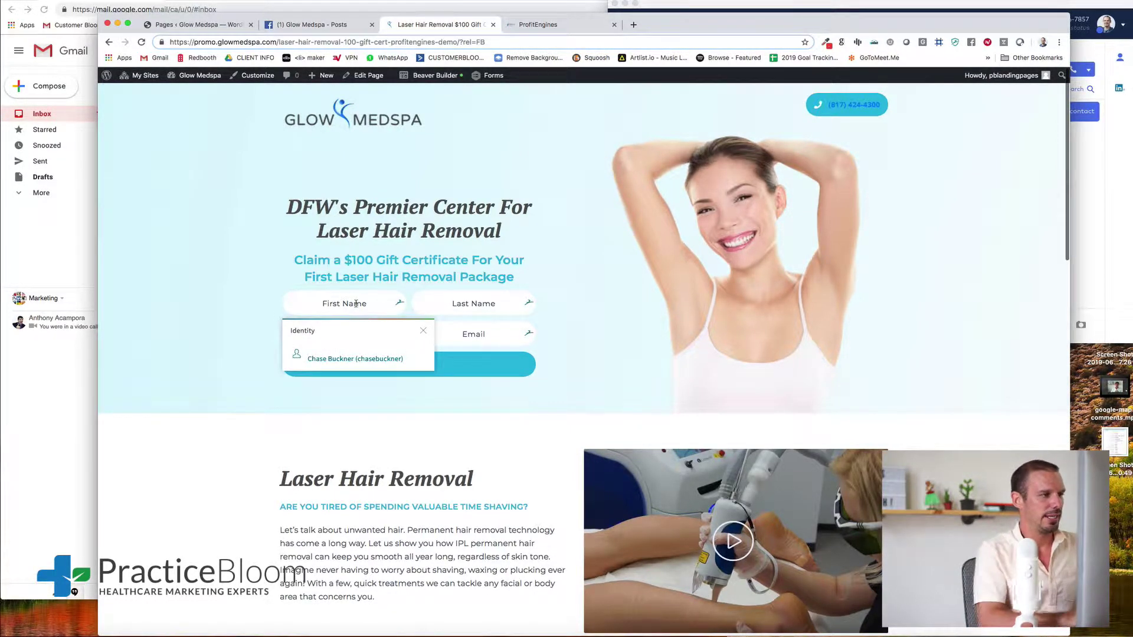
{"action": "left_click", "coordinate": [356, 356]}
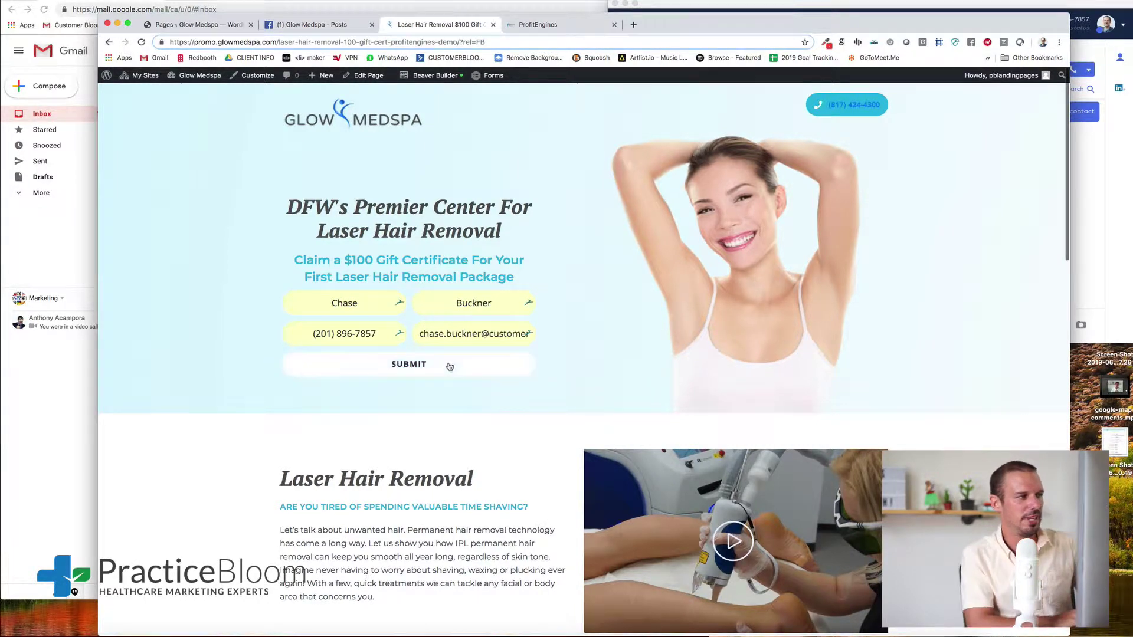
{"action": "left_click", "coordinate": [449, 366]}
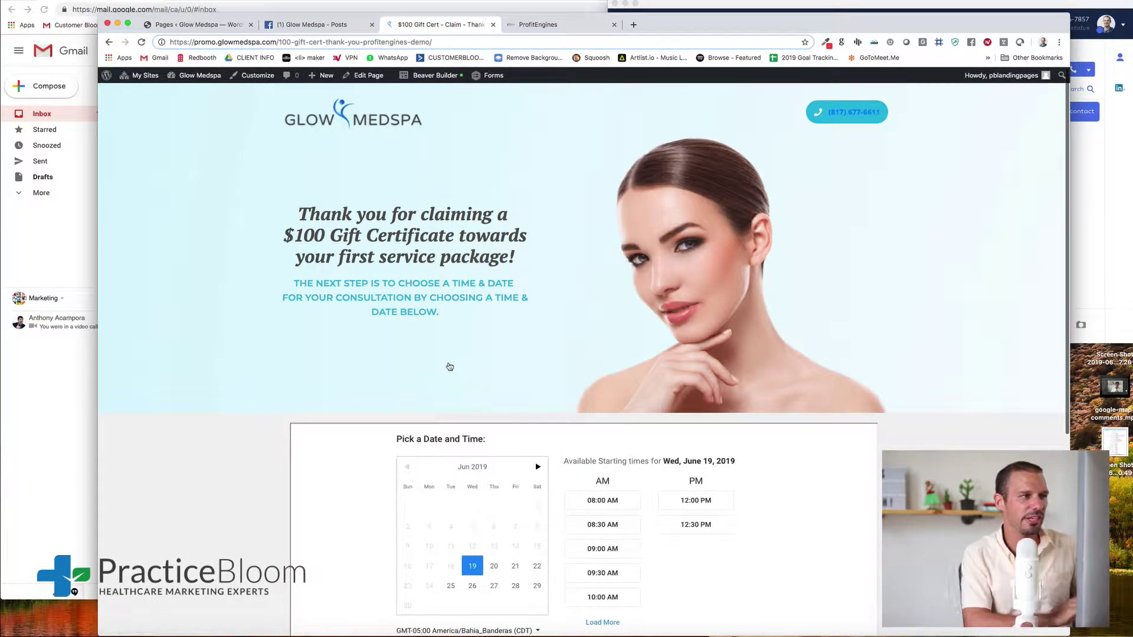
Read the incoming gift certificate text message in Dialpad and return to the thank-you page in the browser.
{"action": "scroll", "coordinate": [357, 230], "scroll_direction": "down", "scroll_amount": 1}
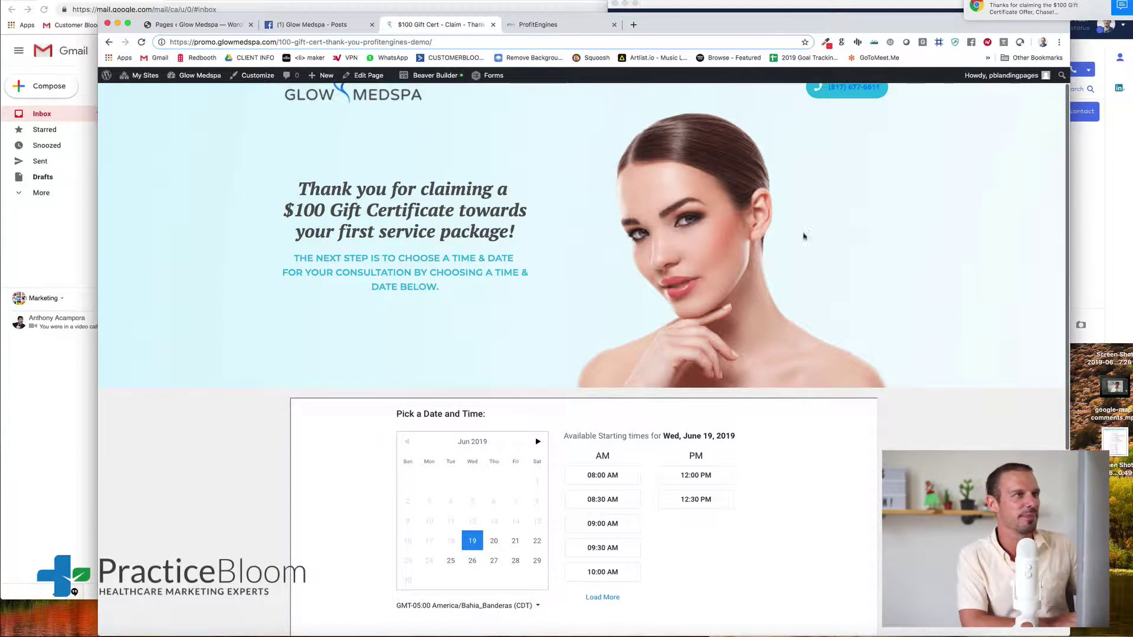
{"action": "left_click", "coordinate": [1032, 9]}
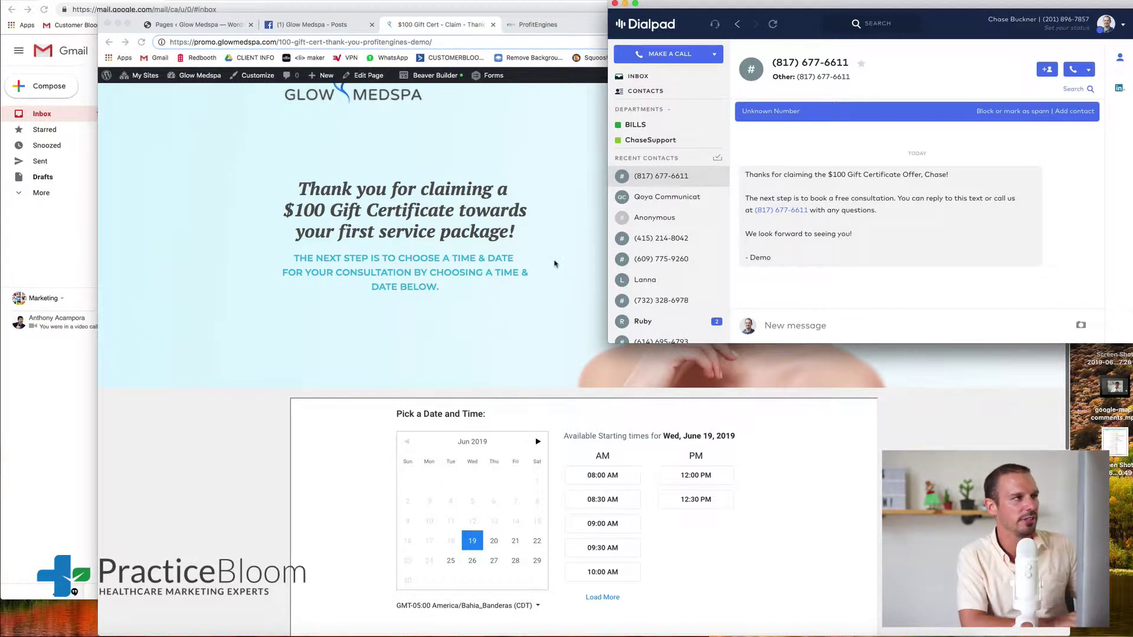
{"action": "left_click", "coordinate": [555, 263]}
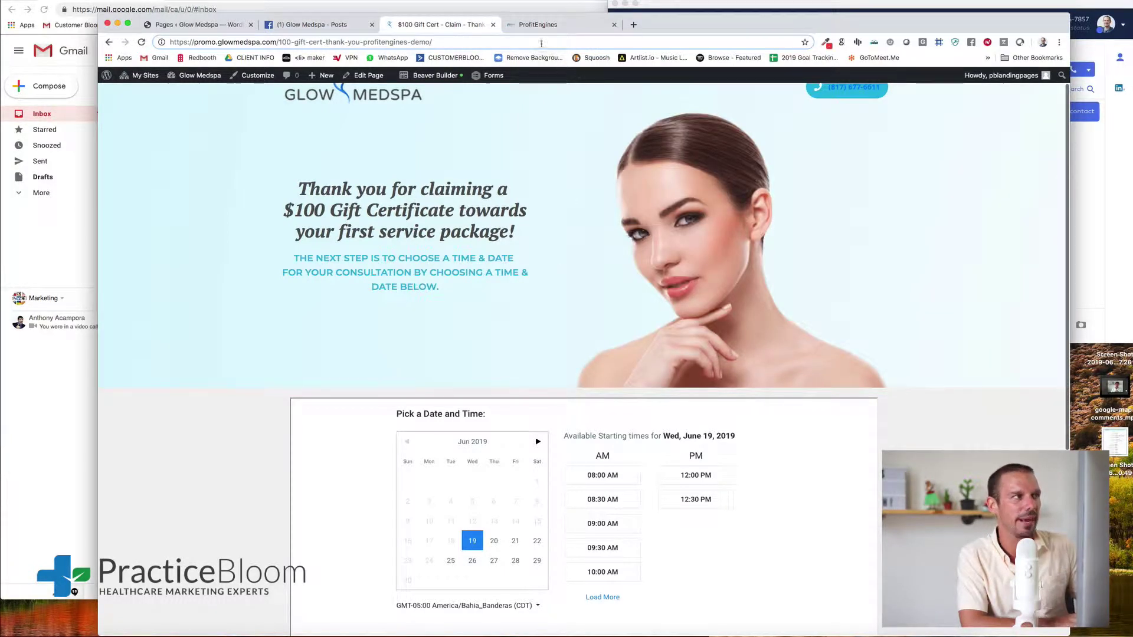
In ProfitEngines, examine the new Facebook gift certificate lead's opportunity details and notes, and close the record.
{"action": "left_click", "coordinate": [550, 29]}
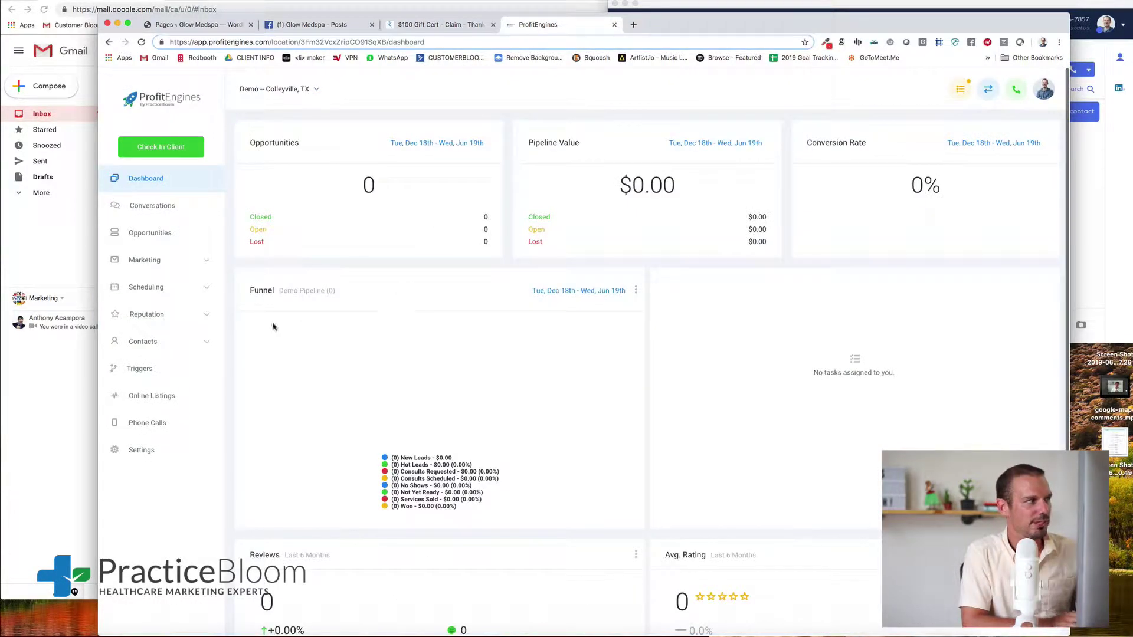
{"action": "left_click", "coordinate": [156, 237]}
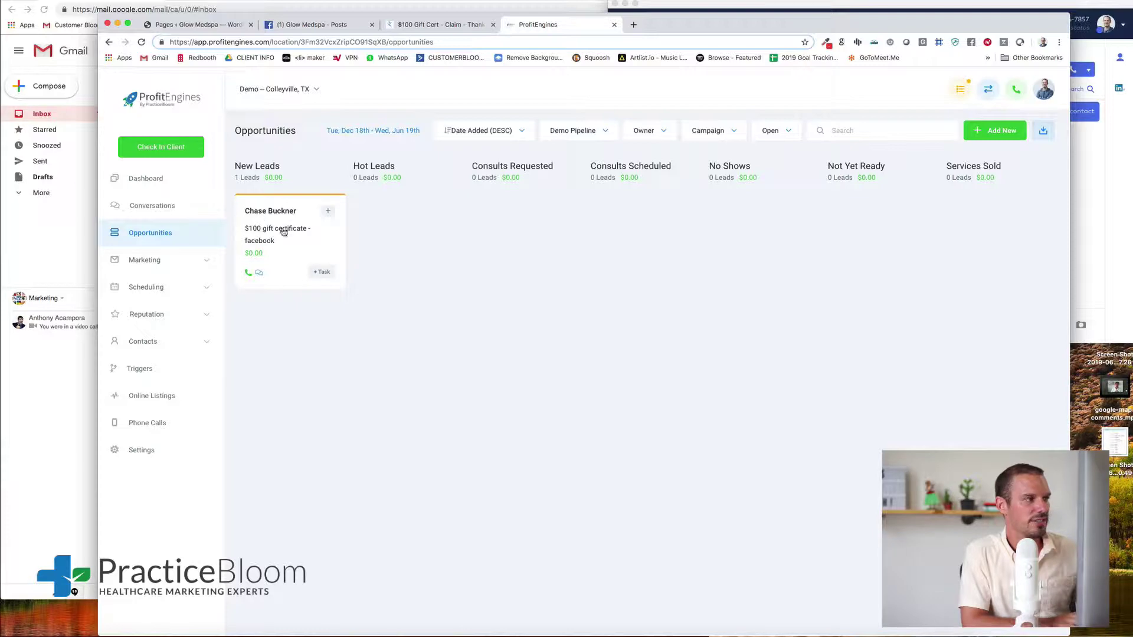
{"action": "left_click", "coordinate": [314, 237]}
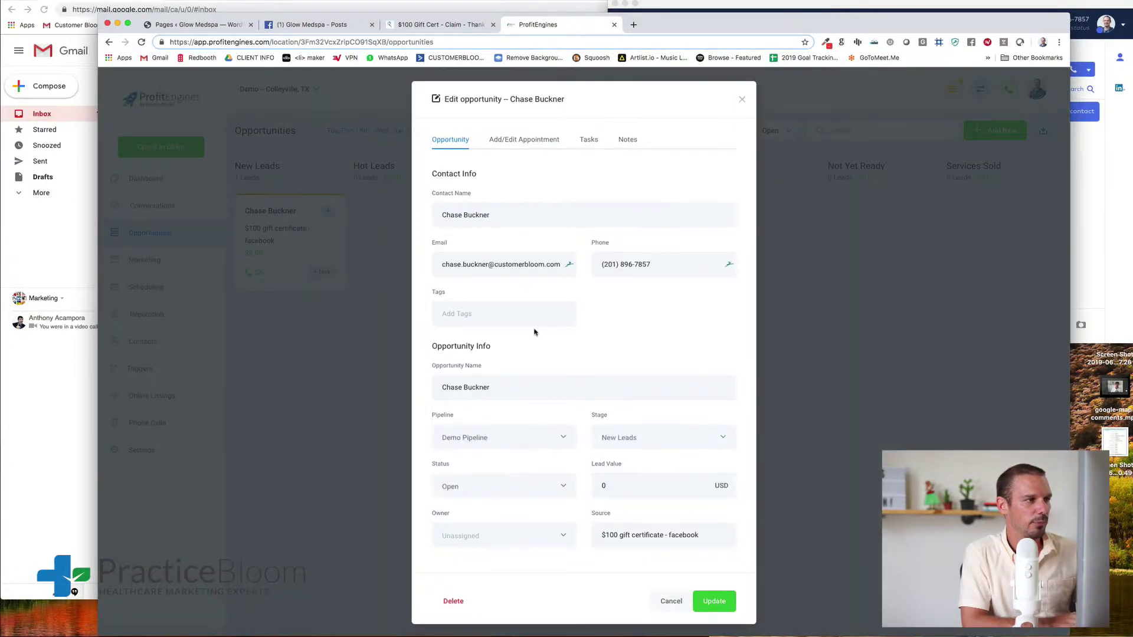
{"action": "left_click", "coordinate": [627, 139]}
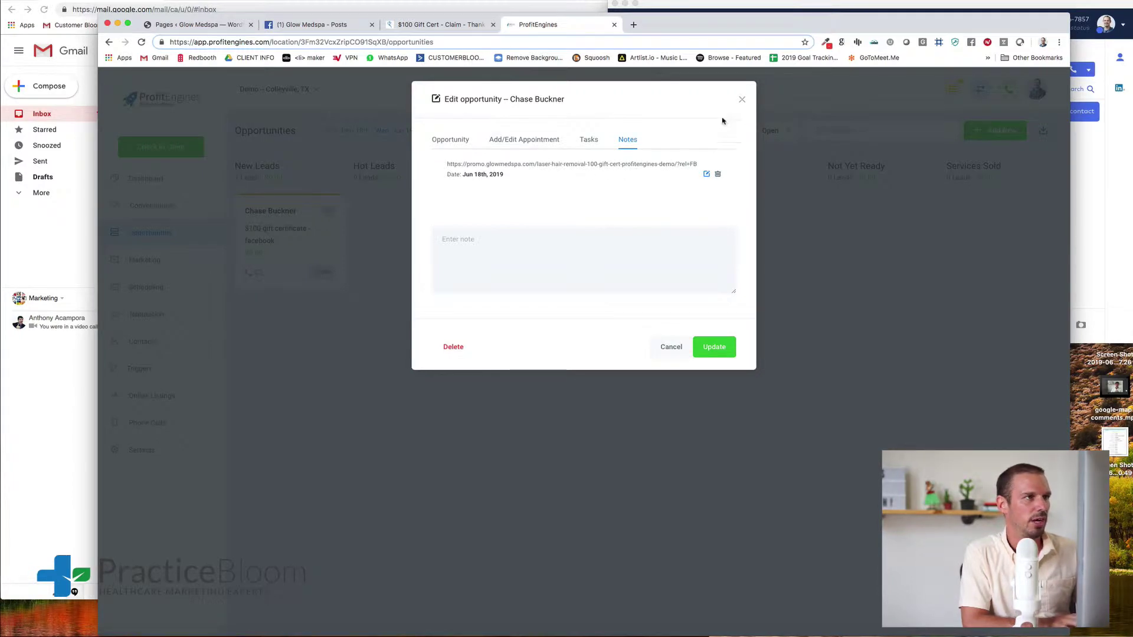
{"action": "left_click", "coordinate": [742, 99]}
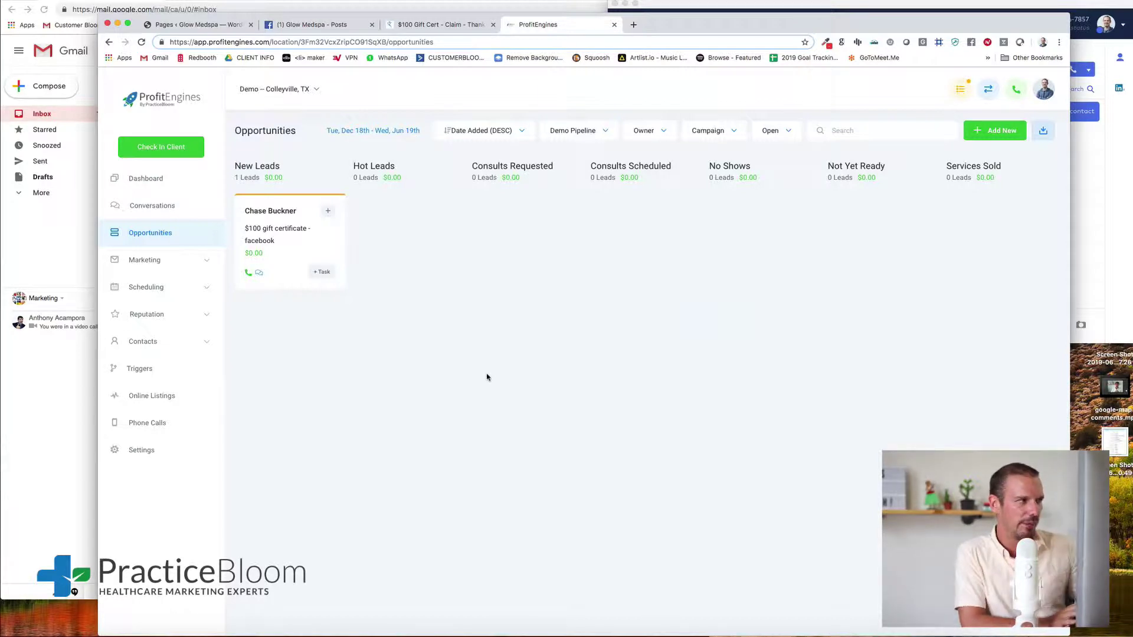
View the ProfitEngines conversations, and reply "A new response" to the gift certificate text in Dialpad.
{"action": "left_click", "coordinate": [159, 211]}
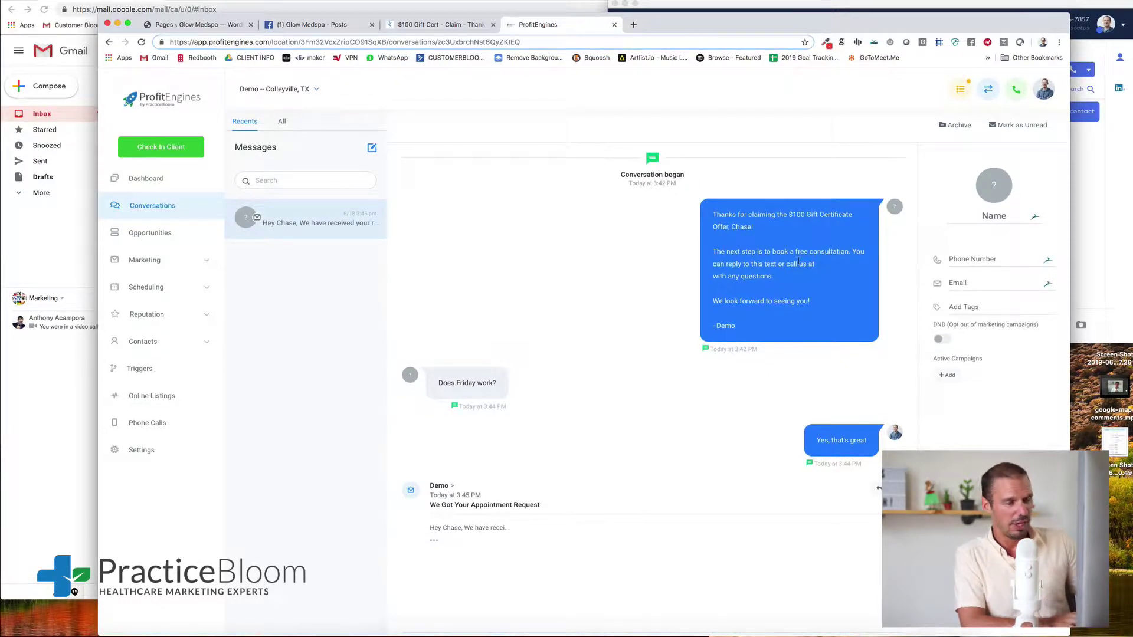
{"action": "left_click", "coordinate": [1098, 242]}
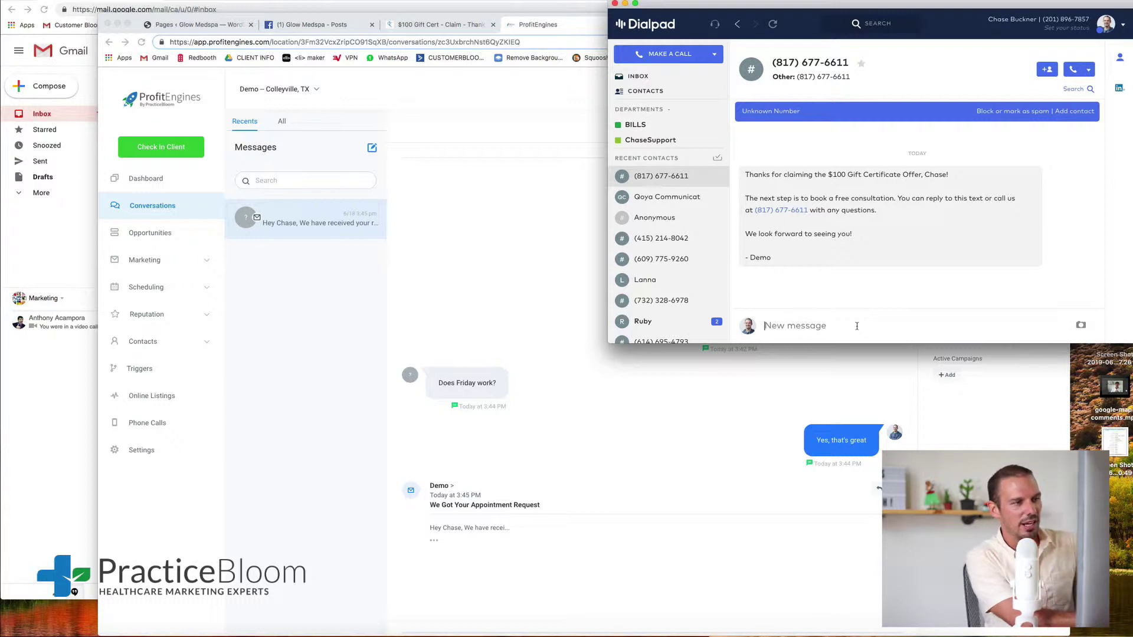
{"action": "type", "text": "A new response"}
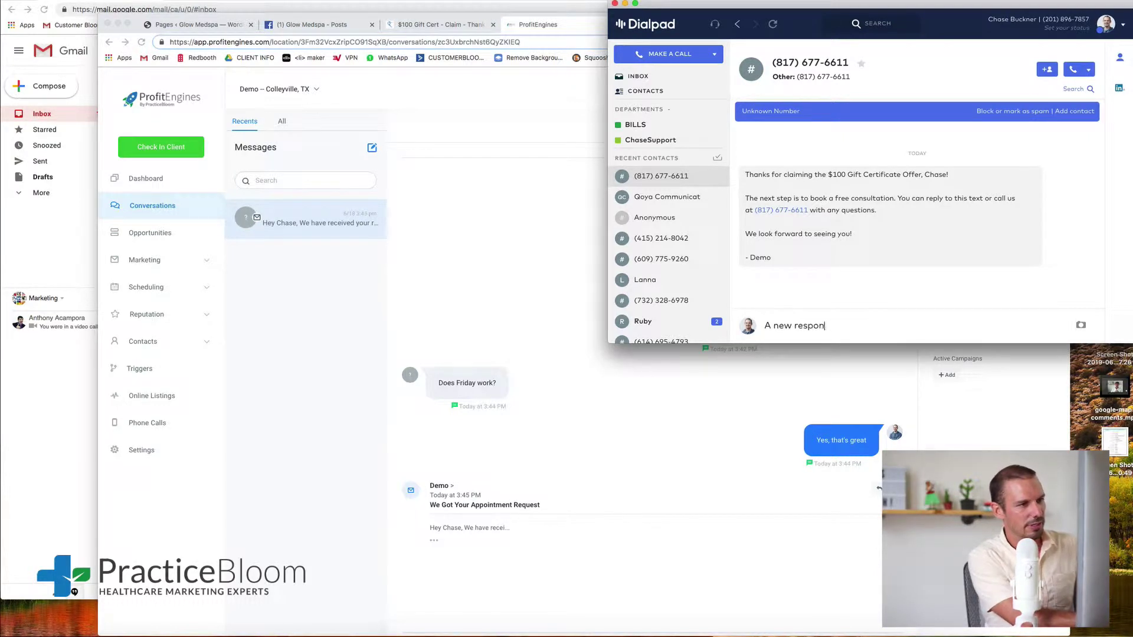
{"action": "key", "text": "Return"}
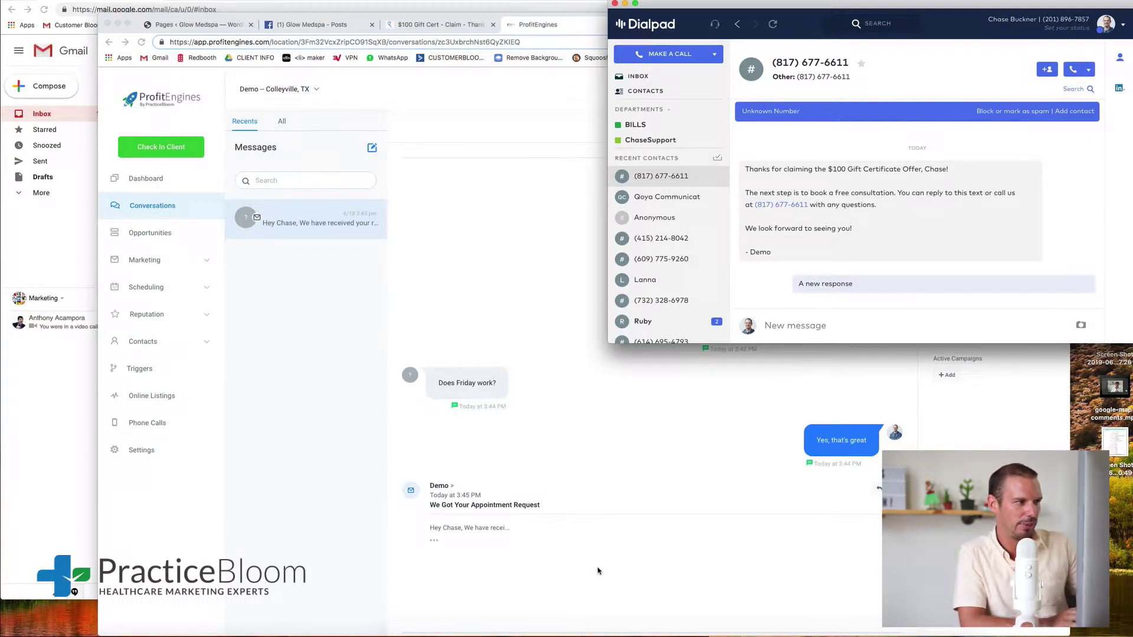
Back in ProfitEngines, open the lead's new reply in the conversations and check its entry in the notifications.
{"action": "left_click", "coordinate": [599, 571]}
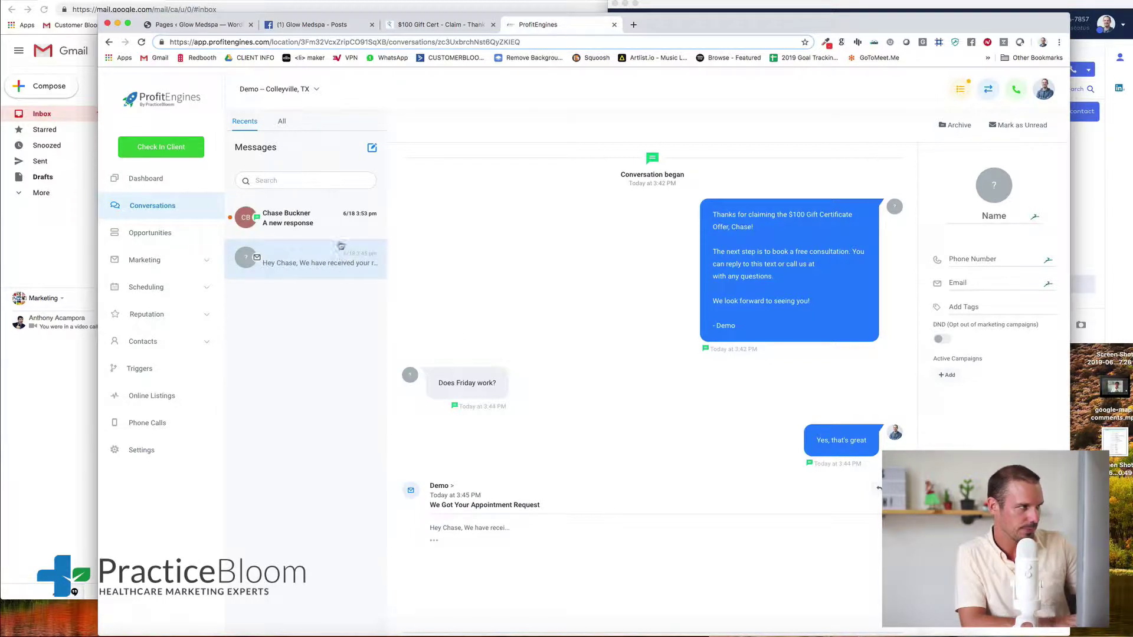
{"action": "left_click", "coordinate": [332, 231]}
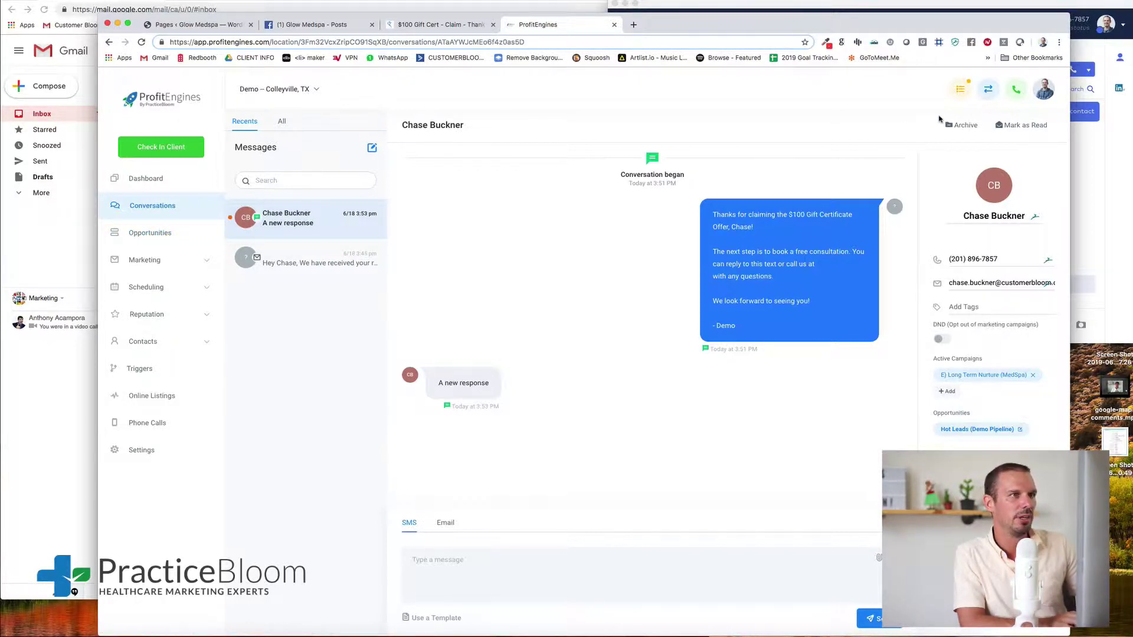
{"action": "left_click", "coordinate": [962, 89]}
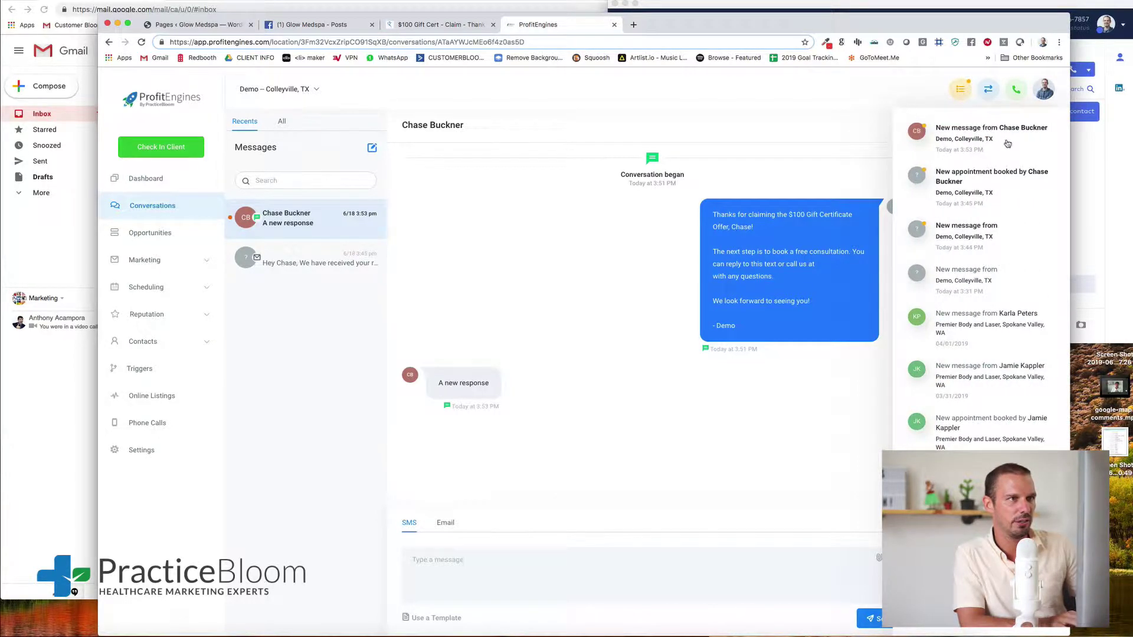
{"action": "left_click", "coordinate": [1007, 144]}
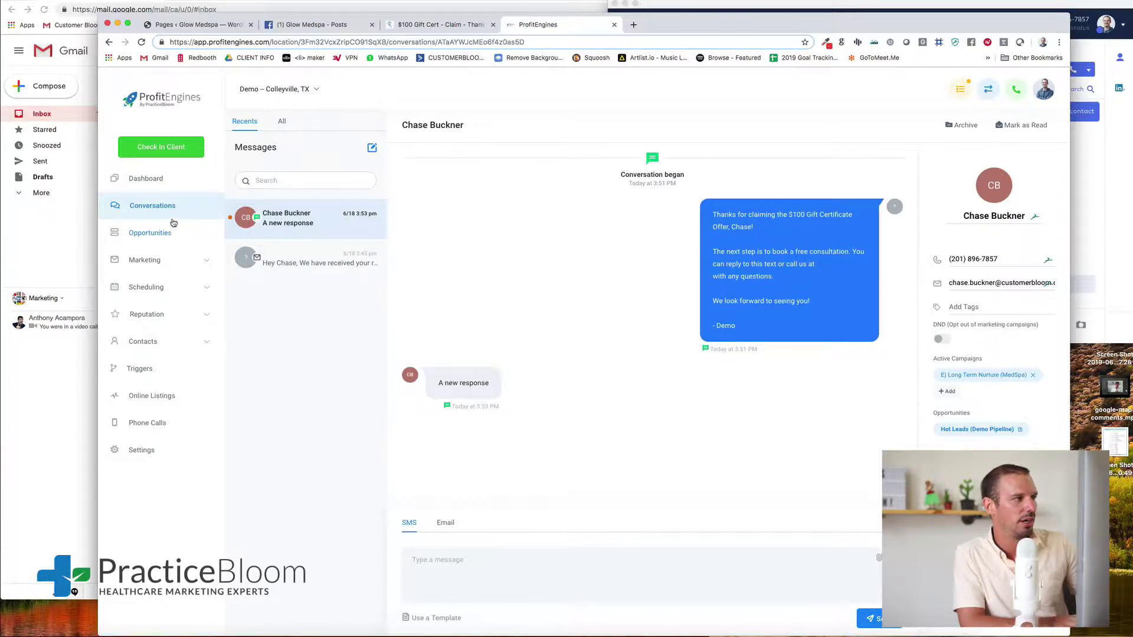
Check the lead's stage in the opportunities pipeline, read the new lead reply alert in Gmail, and return to ProfitEngines.
{"action": "left_click", "coordinate": [149, 232]}
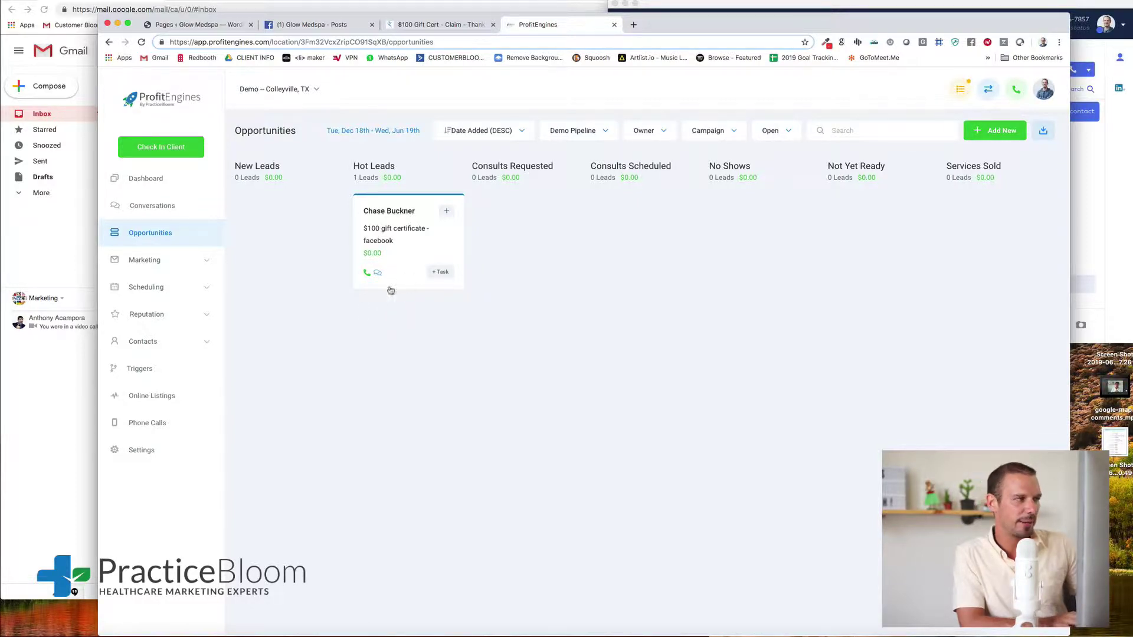
{"action": "left_click", "coordinate": [75, 392]}
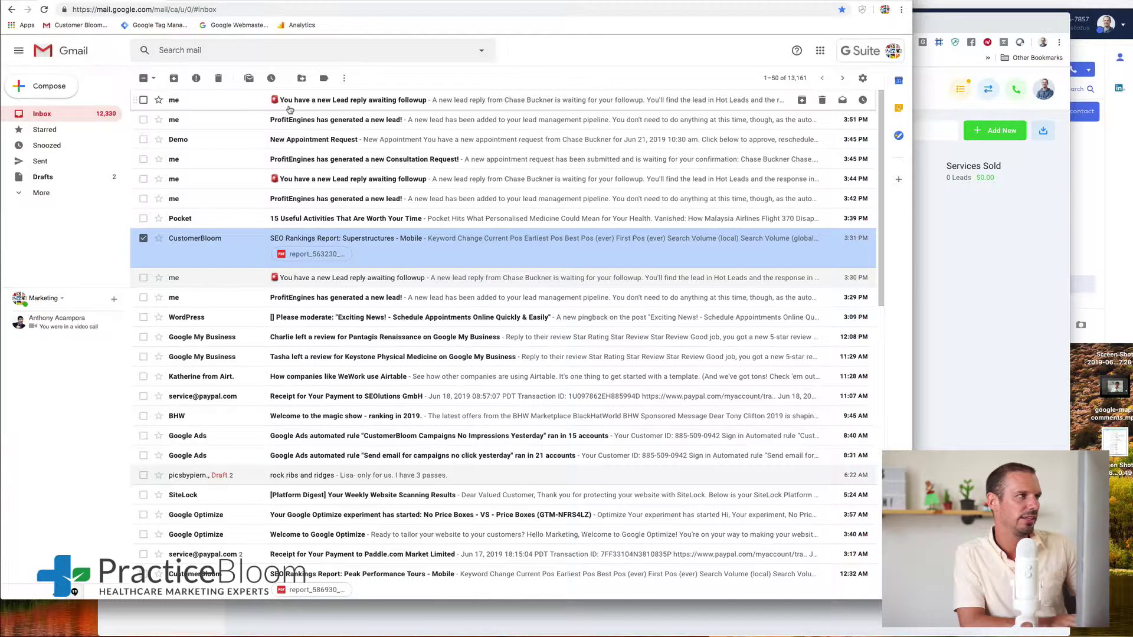
{"action": "left_click", "coordinate": [239, 105]}
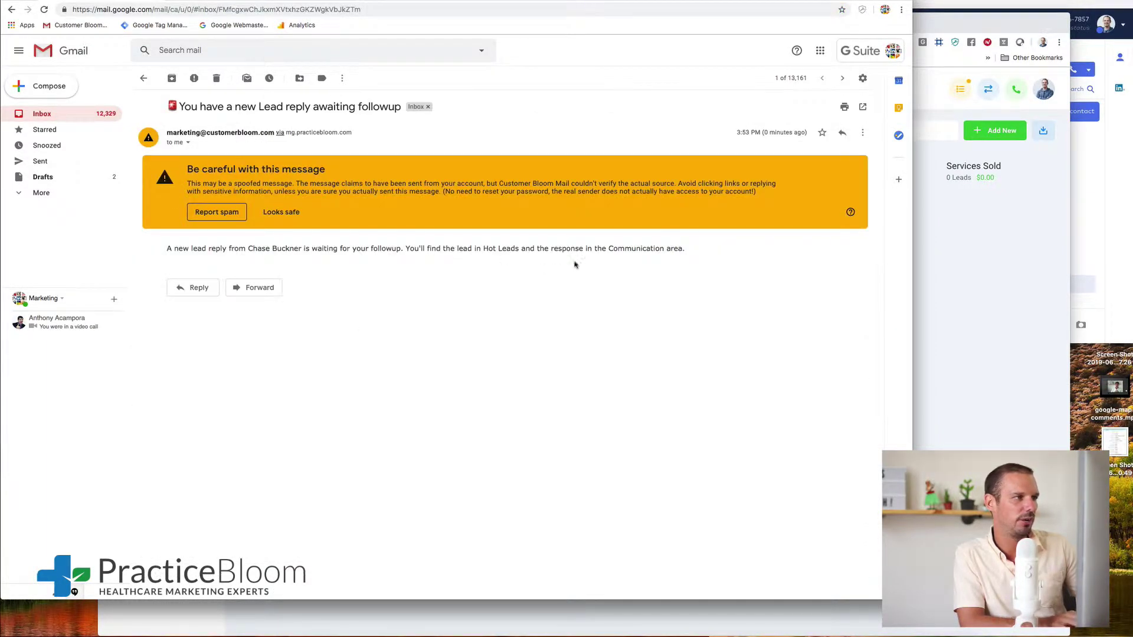
{"action": "left_click", "coordinate": [972, 310]}
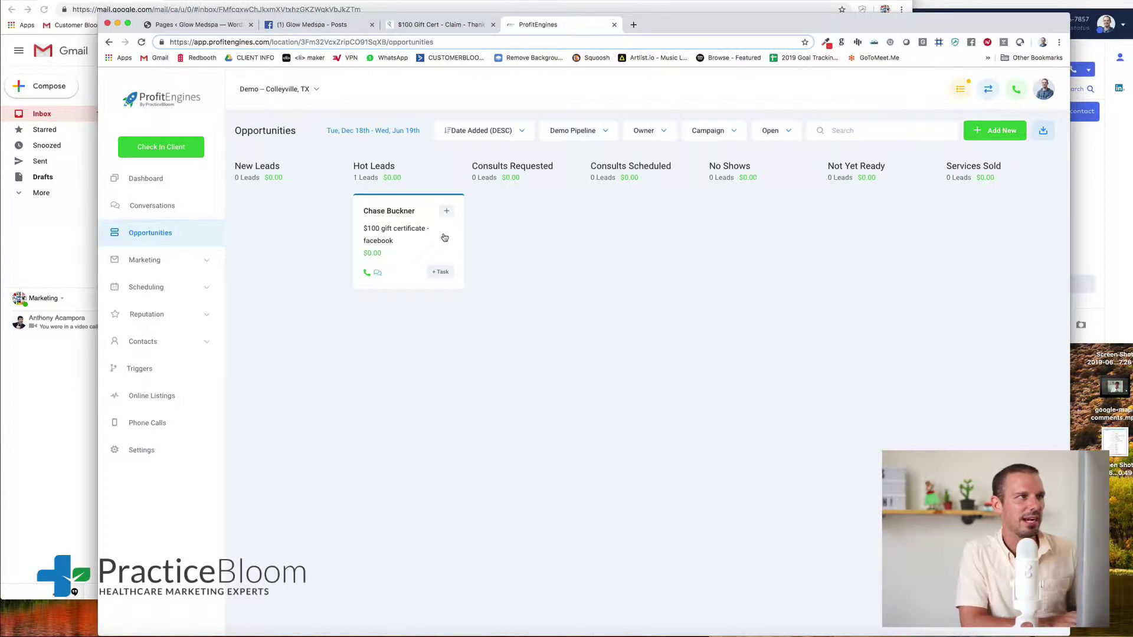
View the appointment scheduling form from the lead's conversation and close it without booking.
{"action": "left_click", "coordinate": [162, 209]}
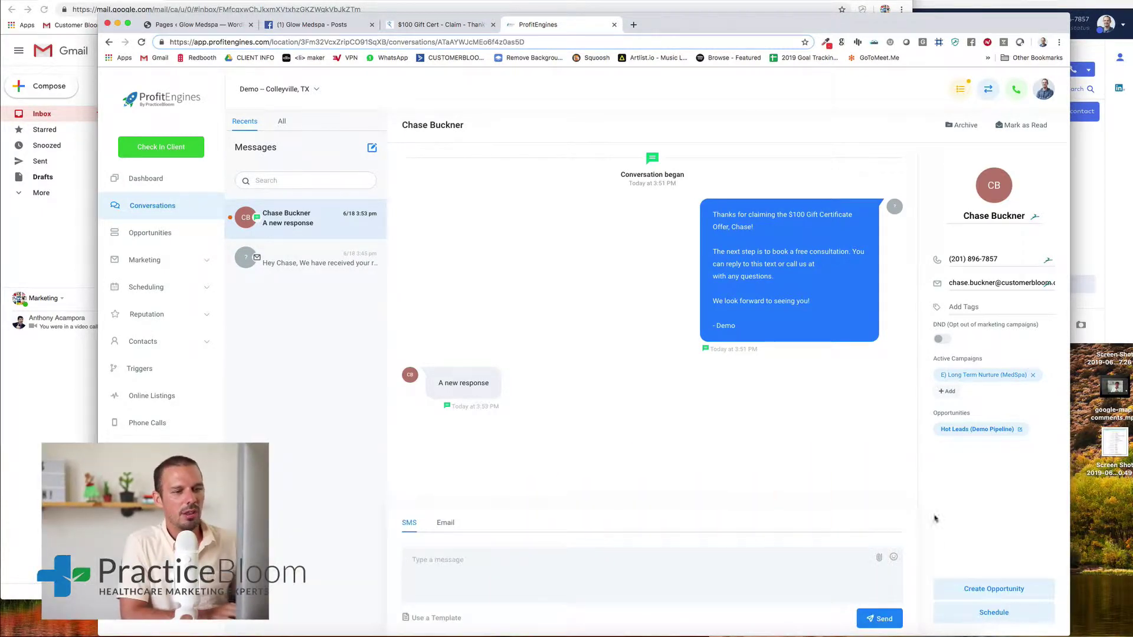
{"action": "left_click", "coordinate": [990, 610]}
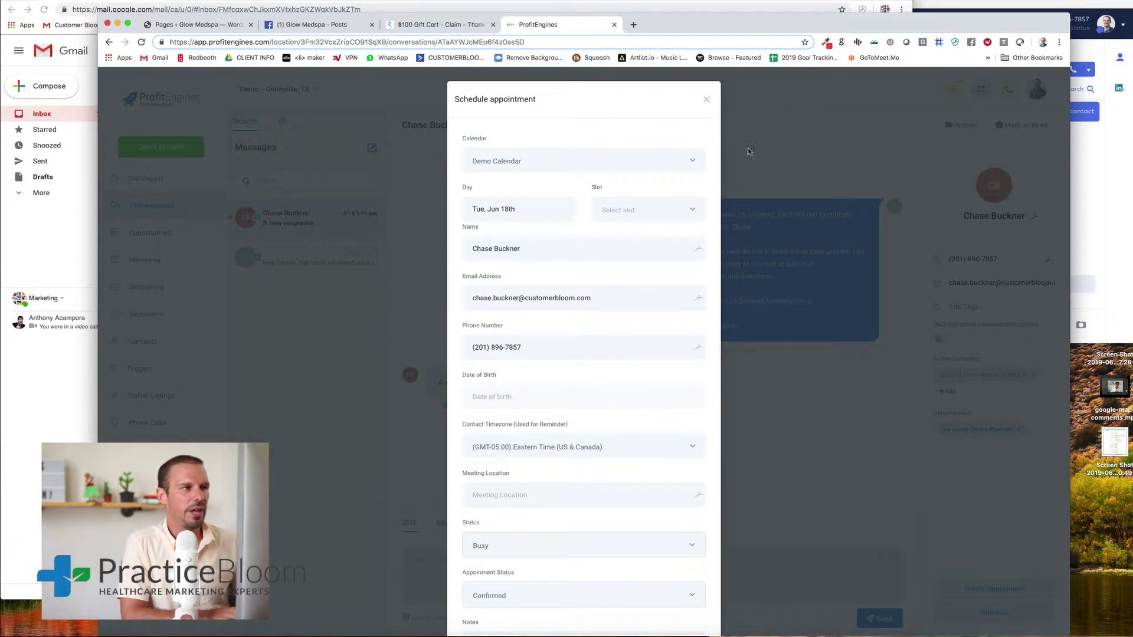
{"action": "left_click", "coordinate": [706, 99]}
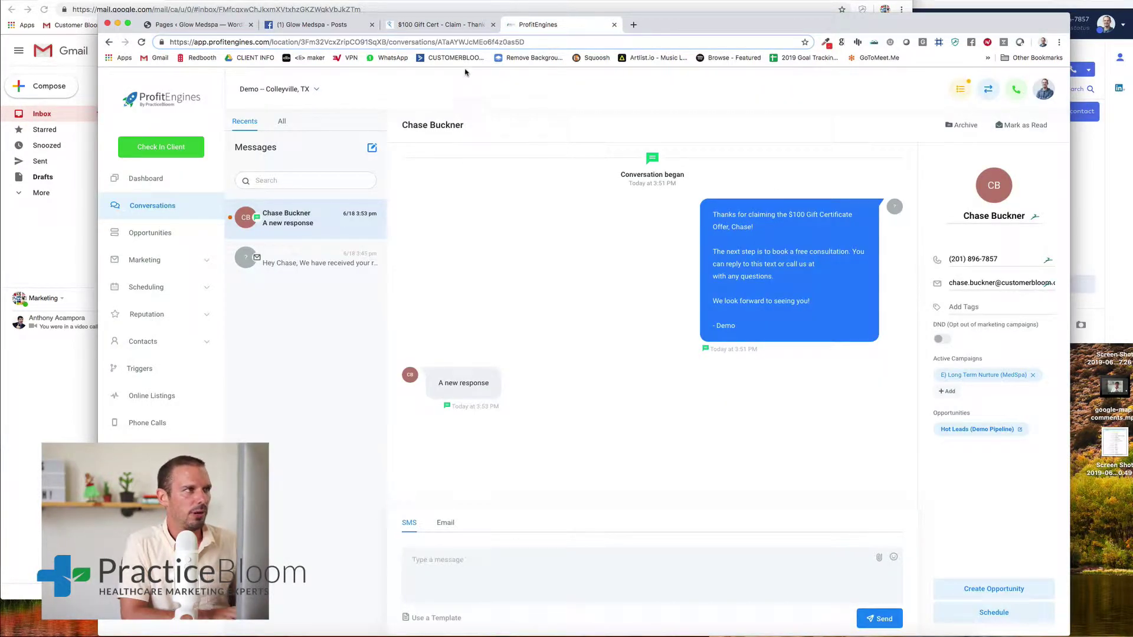
On the gift certificate thank-you page, book a consultation for Thu, June 20, 2019 at 10:00 AM using the prefilled contact details.
{"action": "left_click", "coordinate": [454, 26]}
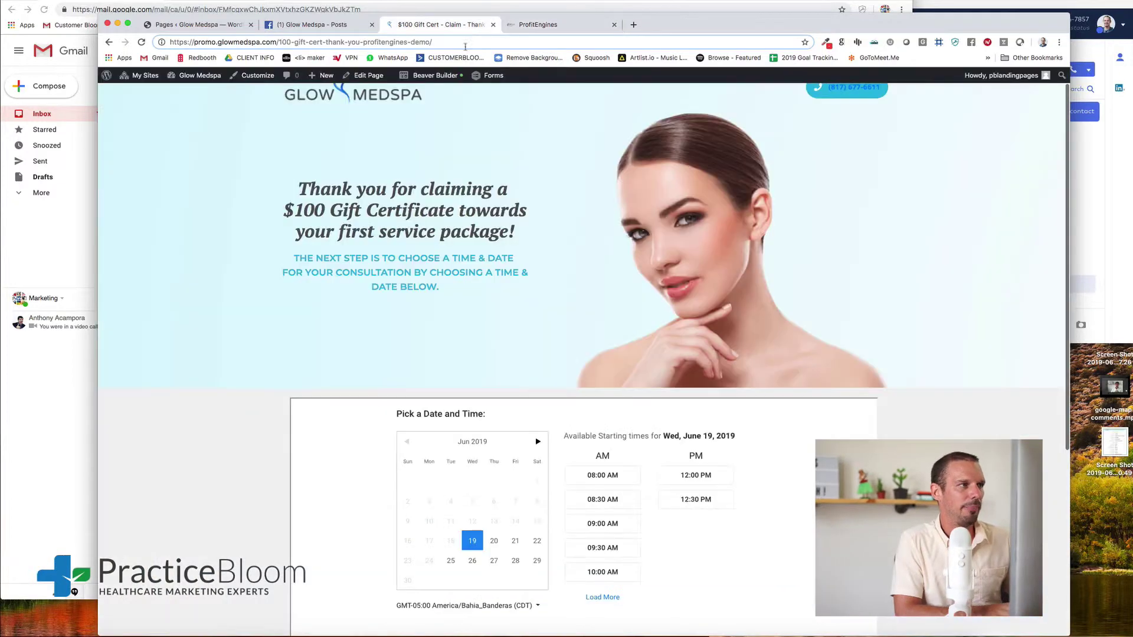
{"action": "scroll", "coordinate": [513, 317], "scroll_direction": "down", "scroll_amount": 2}
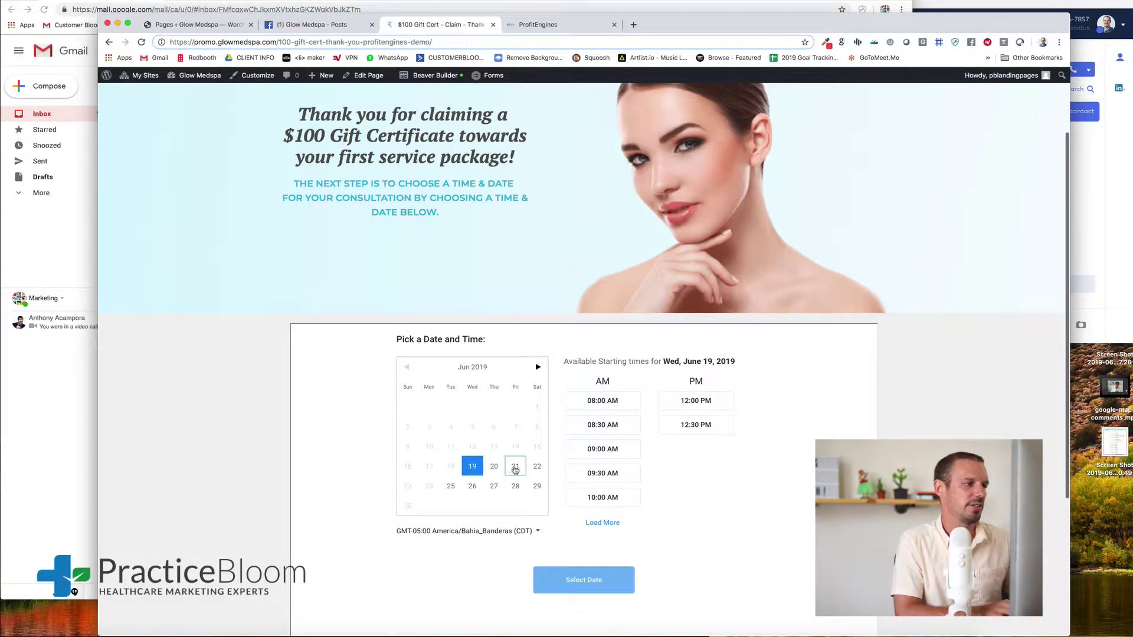
{"action": "left_click", "coordinate": [497, 469]}
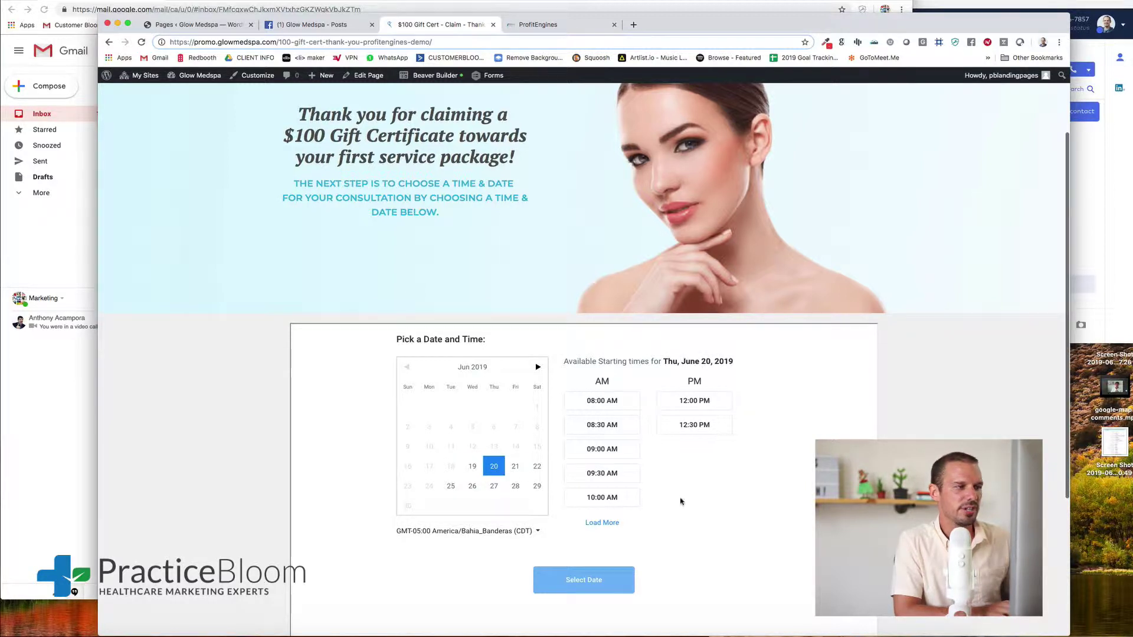
{"action": "left_click", "coordinate": [620, 497]}
{"action": "scroll", "coordinate": [630, 543], "scroll_direction": "down", "scroll_amount": 3}
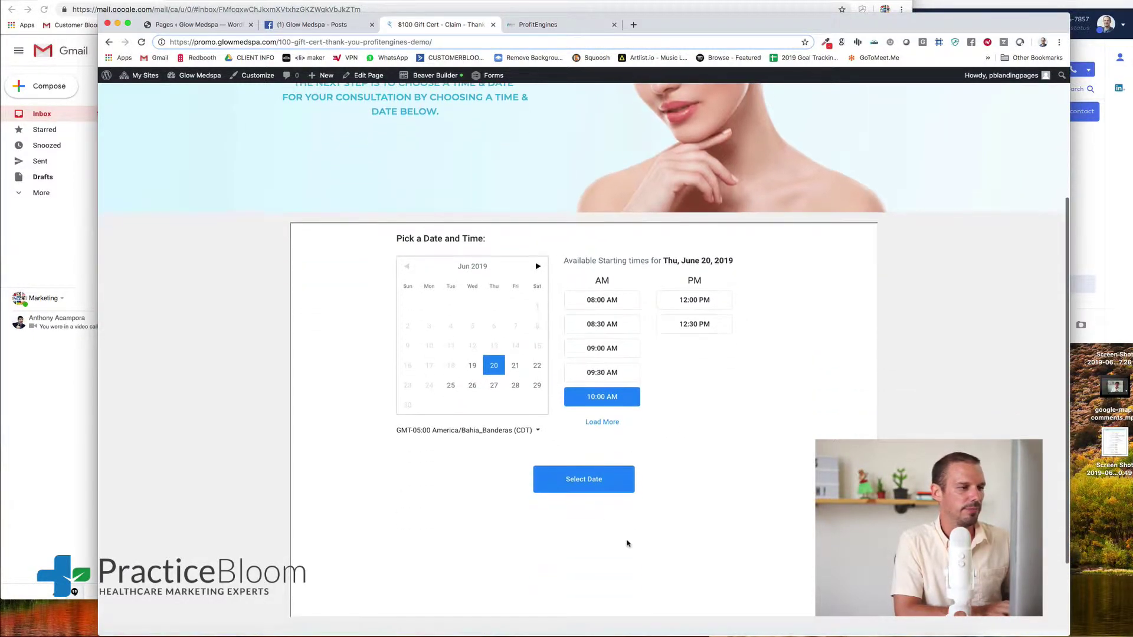
{"action": "left_click", "coordinate": [589, 472]}
{"action": "scroll", "coordinate": [514, 311], "scroll_direction": "up", "scroll_amount": 2}
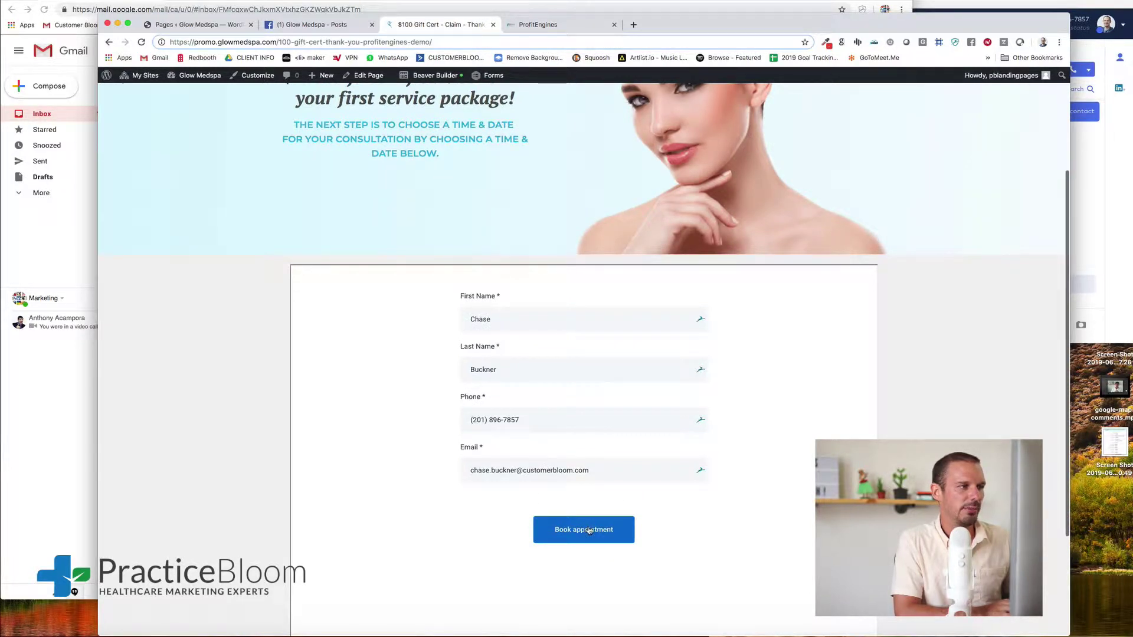
{"action": "left_click", "coordinate": [588, 530]}
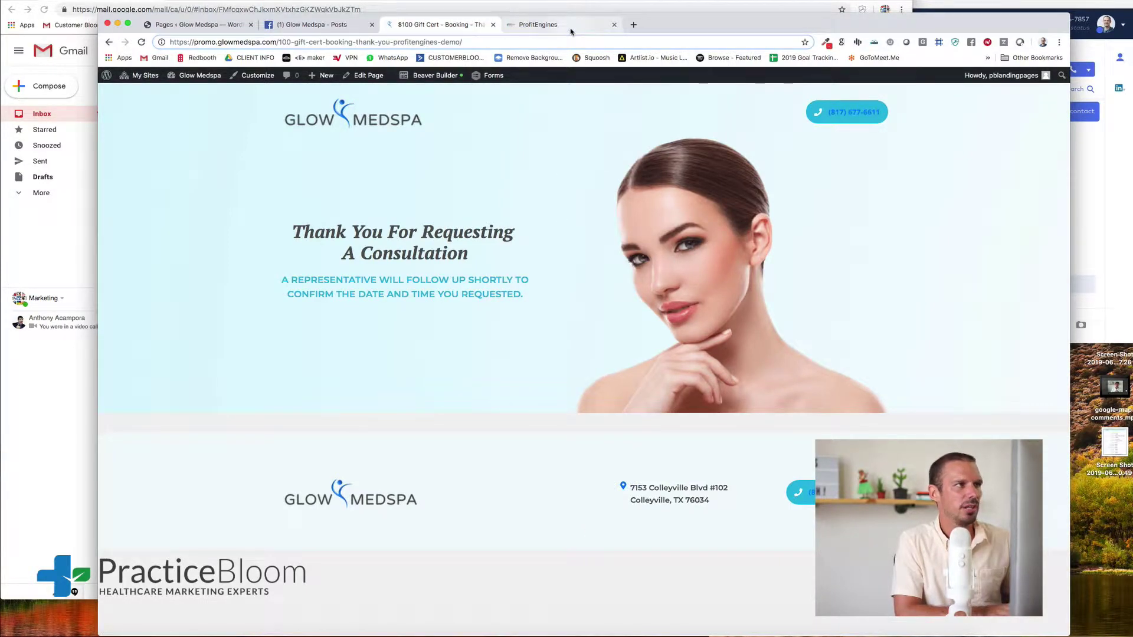
Back in ProfitEngines, check the lead's conversation and stage in the opportunities pipeline, and view the list of scheduled appointments.
{"action": "left_click", "coordinate": [569, 27]}
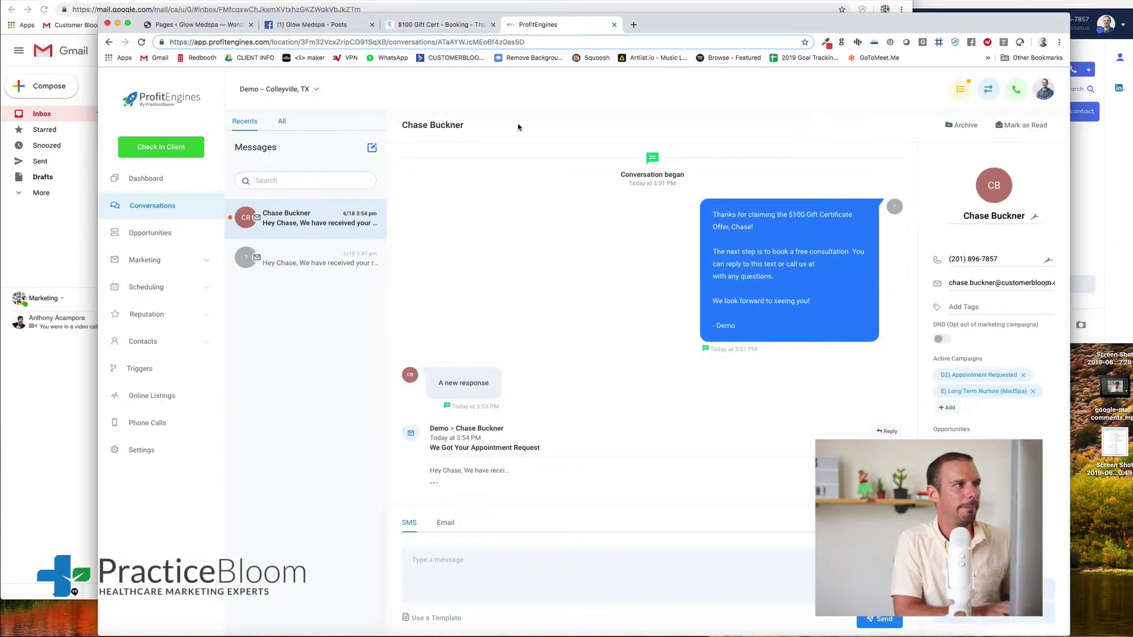
{"action": "left_click", "coordinate": [156, 233]}
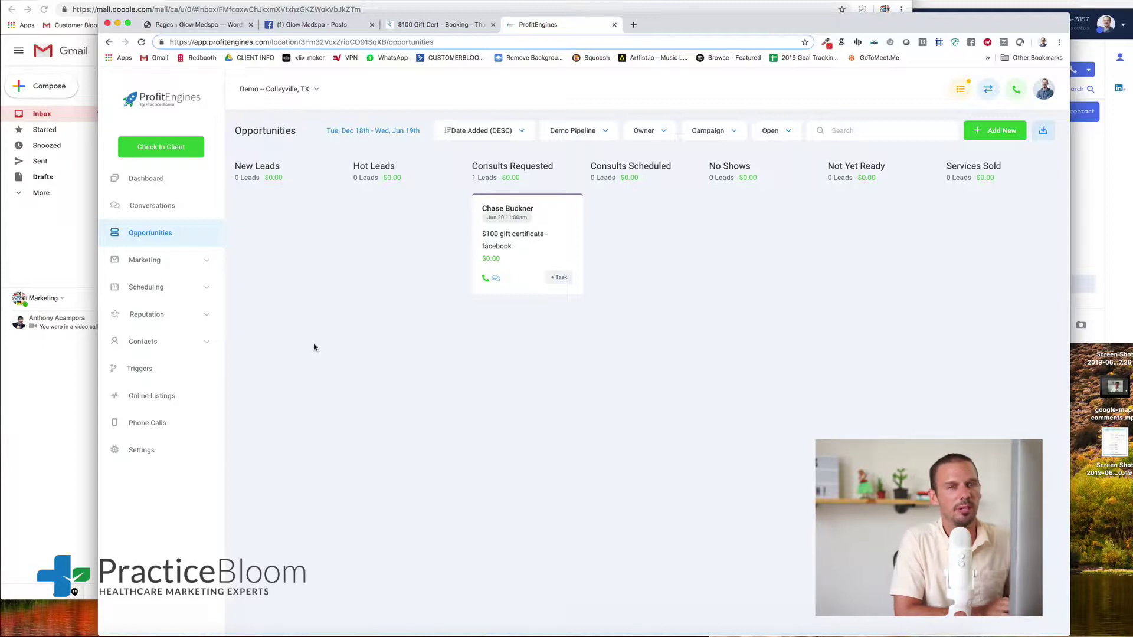
{"action": "left_click", "coordinate": [171, 289]}
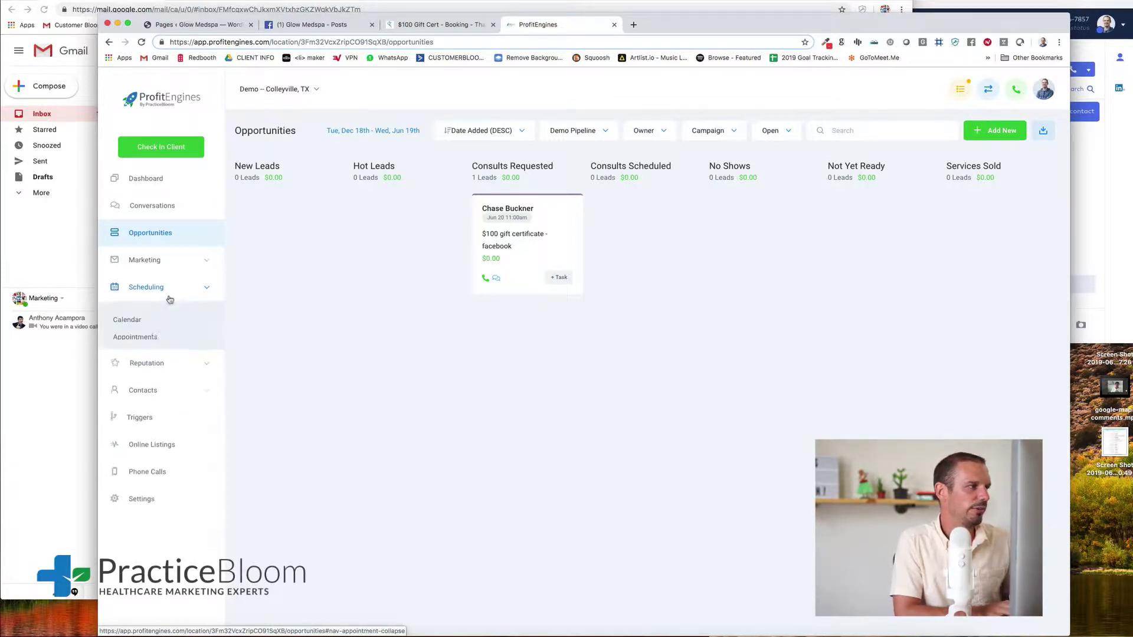
{"action": "left_click", "coordinate": [135, 325]}
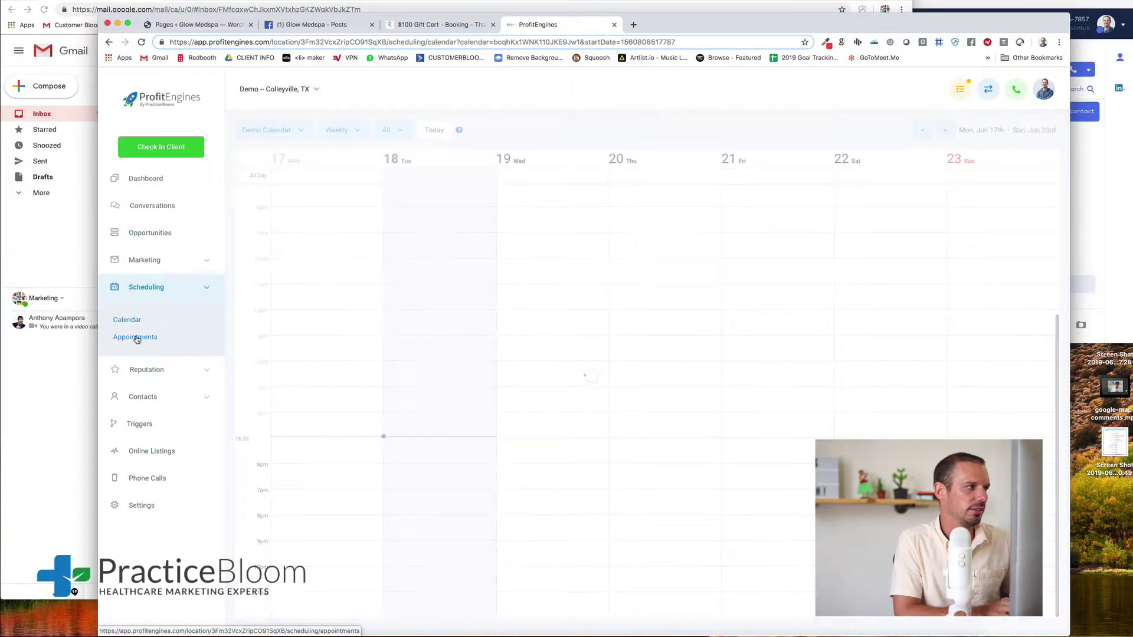
{"action": "left_click", "coordinate": [136, 337]}
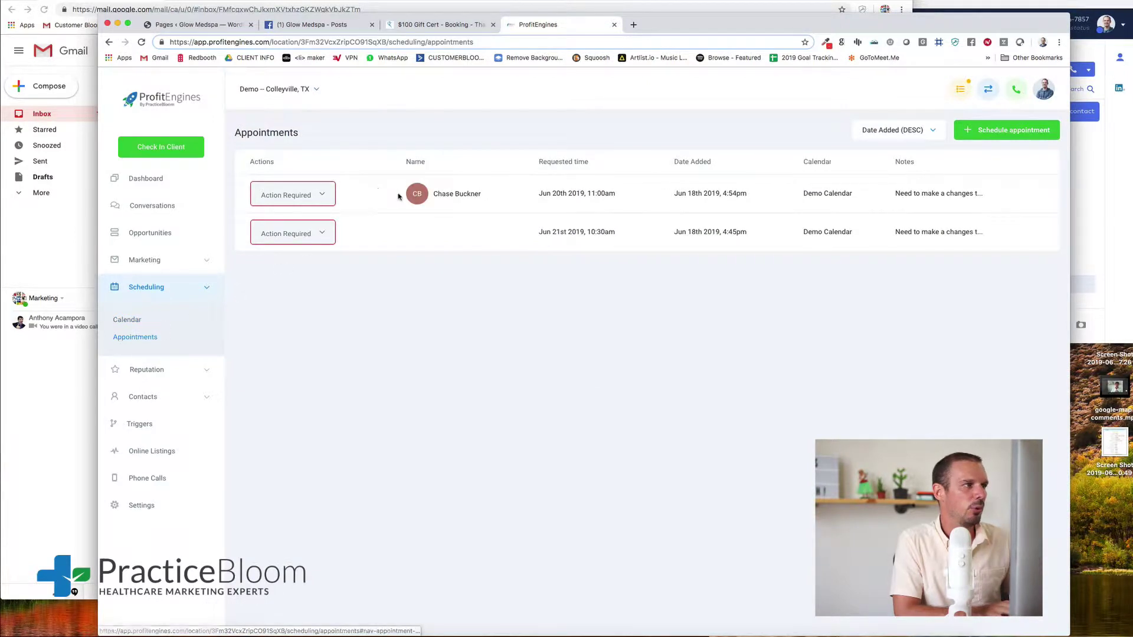
Review the action options for the lead's Jun 20th appointment request and set its status to Confirmed.
{"action": "left_click", "coordinate": [328, 199]}
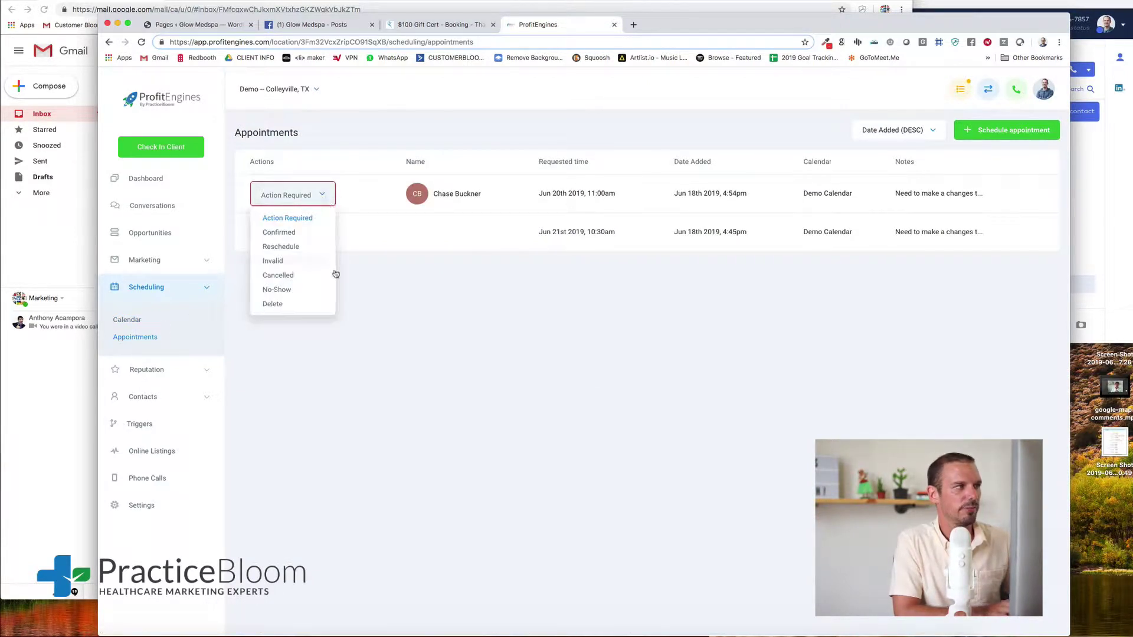
{"action": "left_click", "coordinate": [415, 347]}
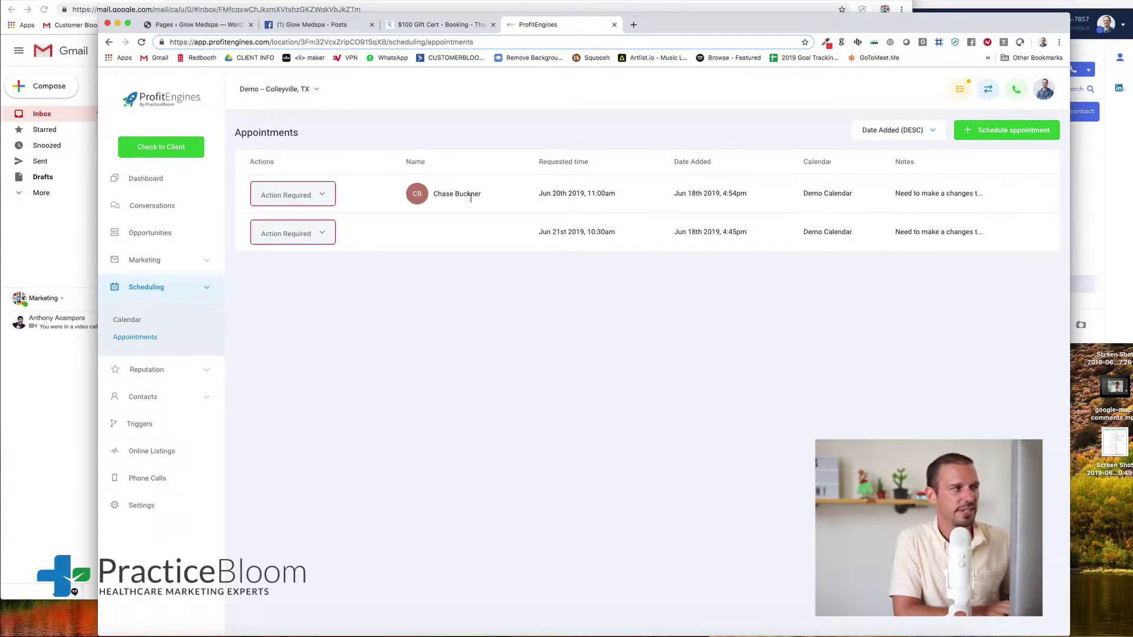
{"action": "left_click", "coordinate": [330, 200]}
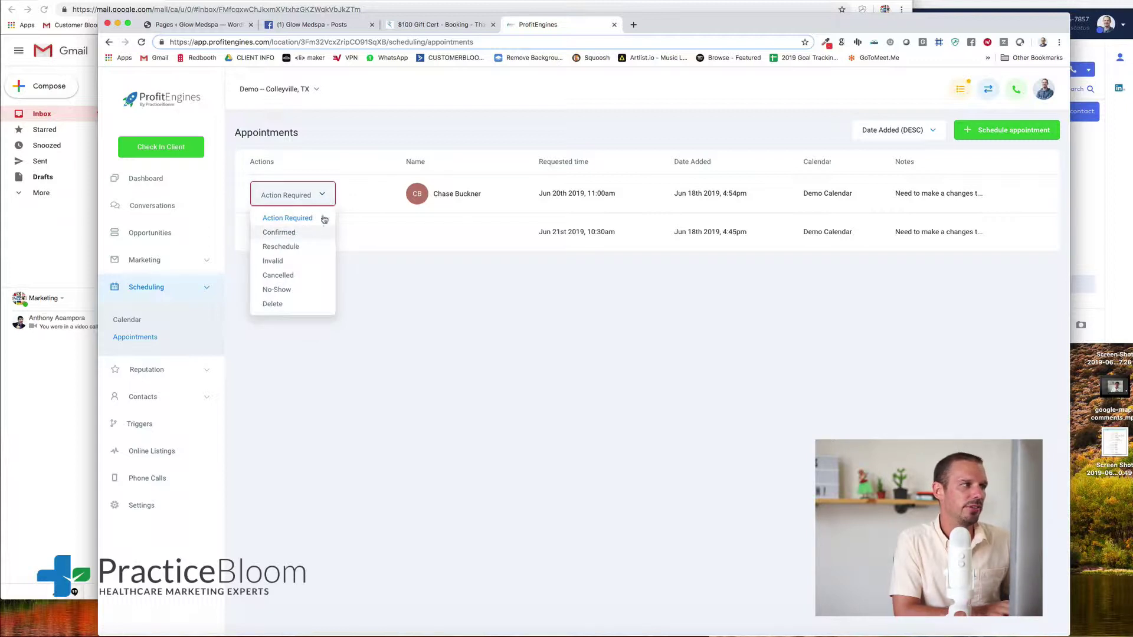
{"action": "left_click", "coordinate": [273, 234]}
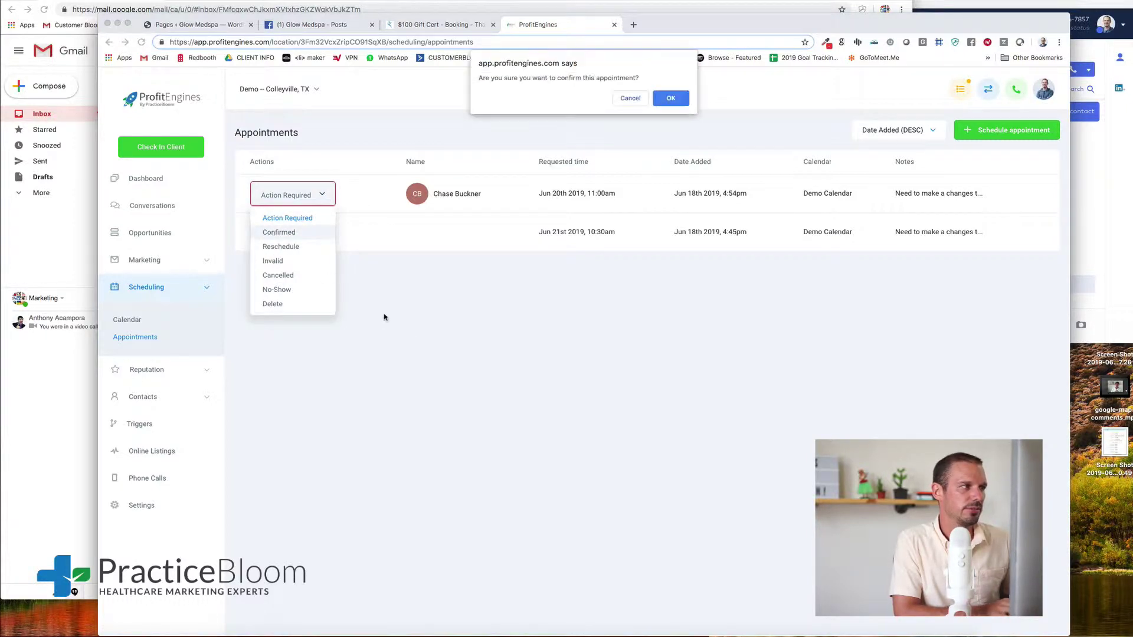
{"action": "left_click", "coordinate": [672, 100]}
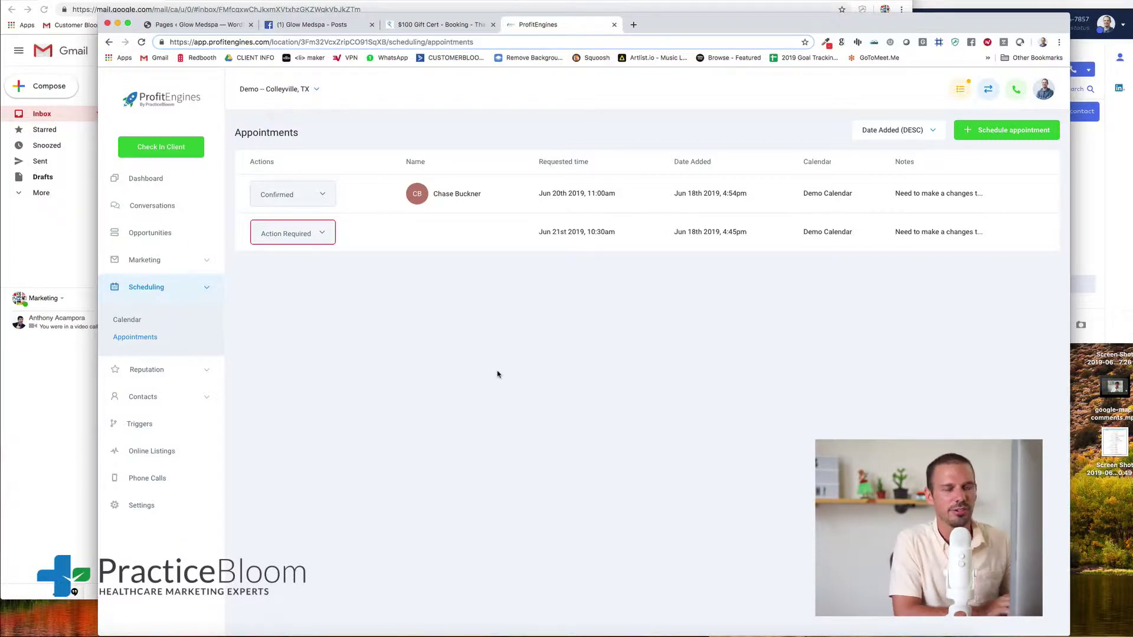
View the weekly scheduling calendar without saving a new appointment, read the appointment confirmation text in Dialpad, and return to ProfitEngines.
{"action": "left_click", "coordinate": [127, 320]}
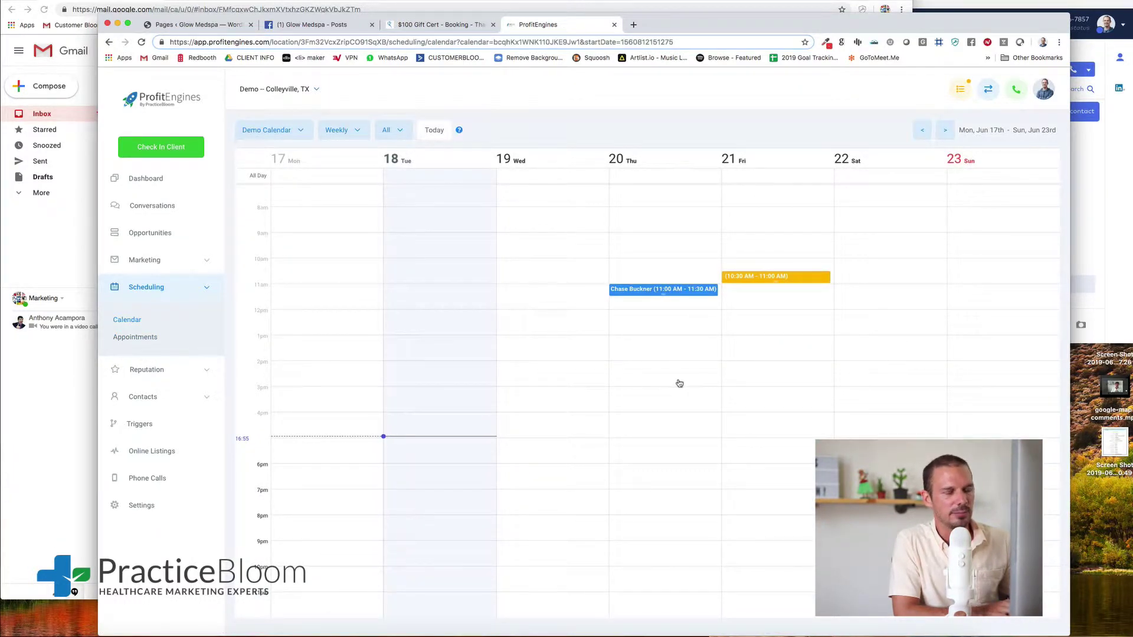
{"action": "left_click", "coordinate": [779, 300]}
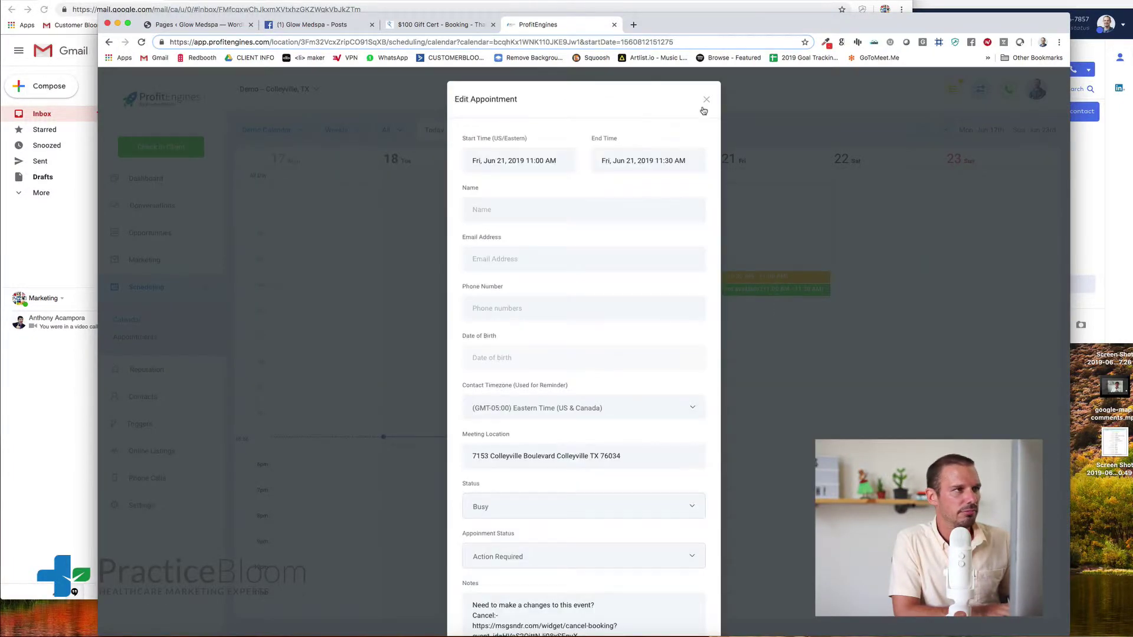
{"action": "left_click", "coordinate": [705, 104]}
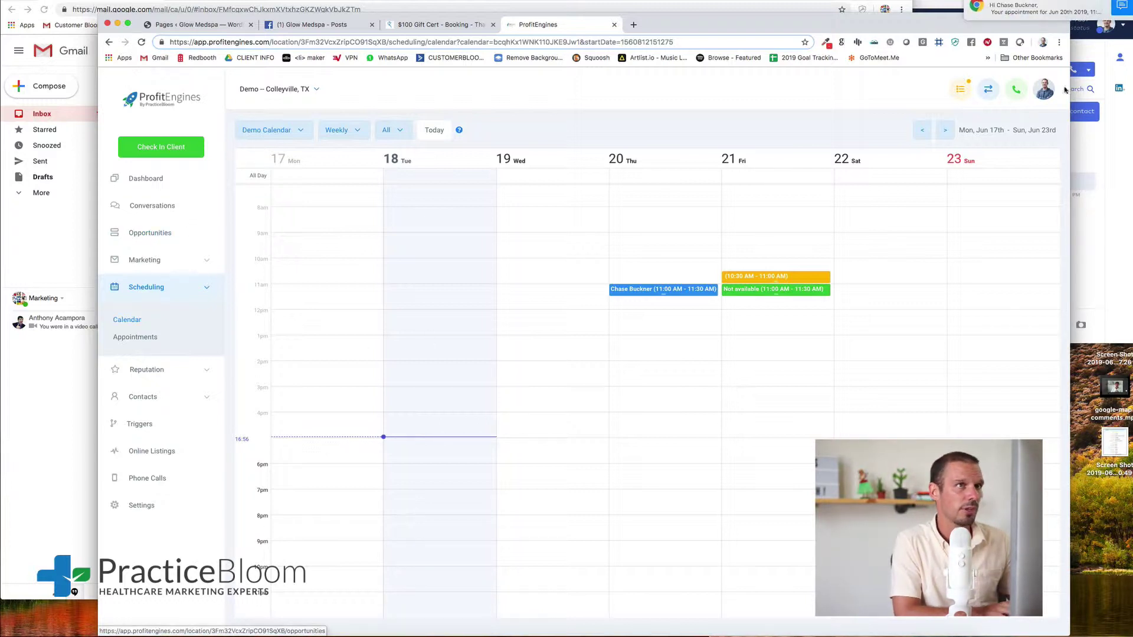
{"action": "left_click", "coordinate": [1044, 8]}
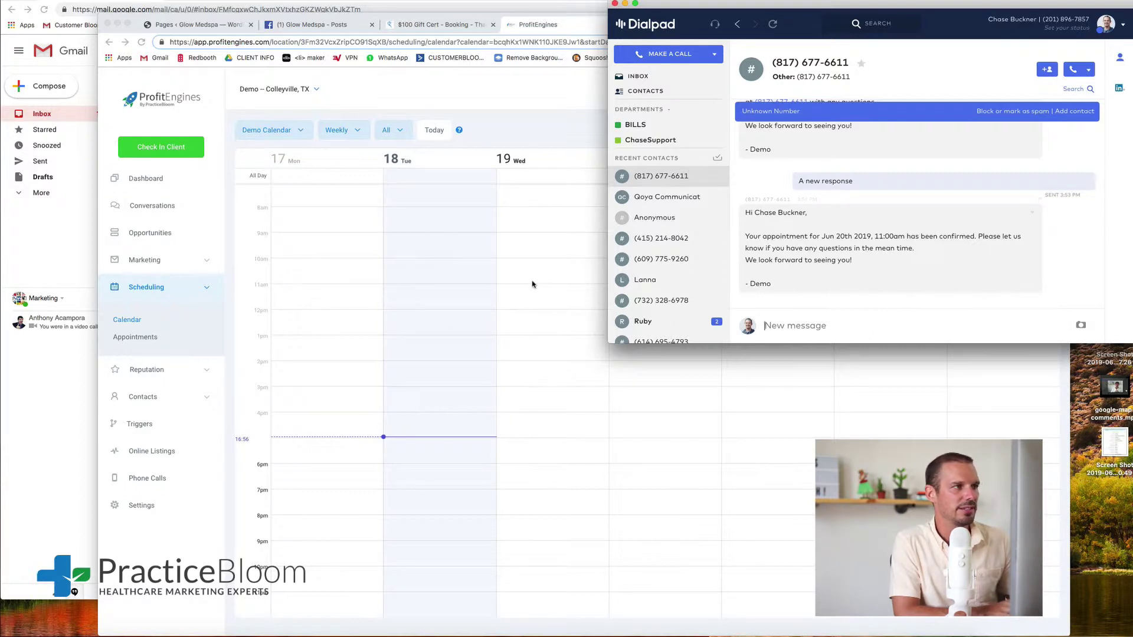
{"action": "left_click", "coordinate": [565, 150]}
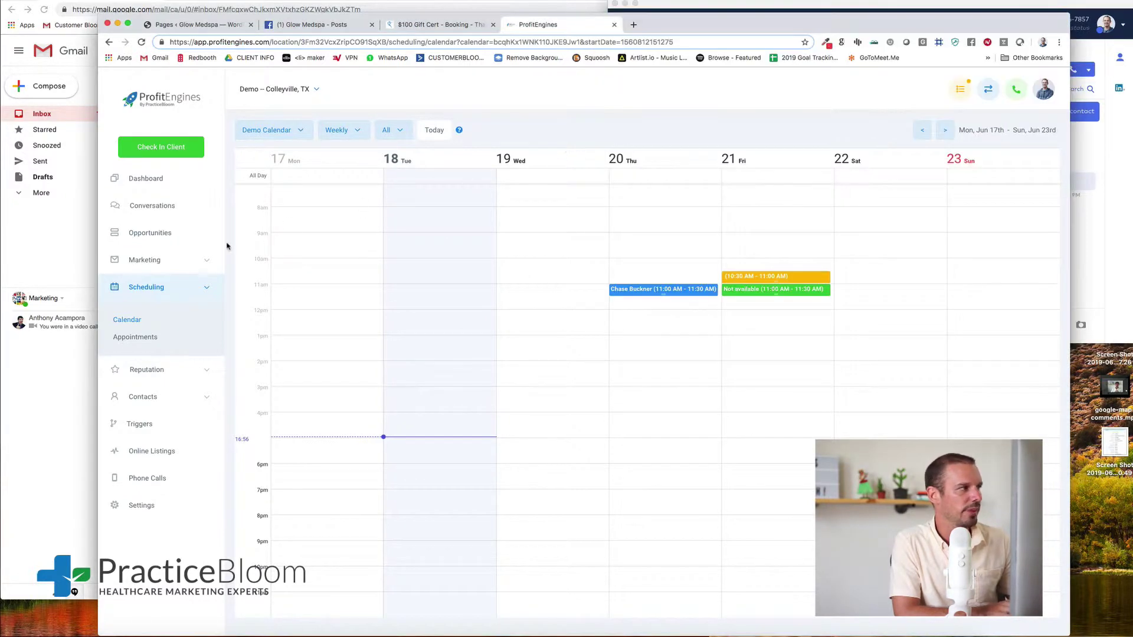
In the opportunities pipeline, move the lead's card from Consults Scheduled to No Shows.
{"action": "left_click", "coordinate": [163, 235]}
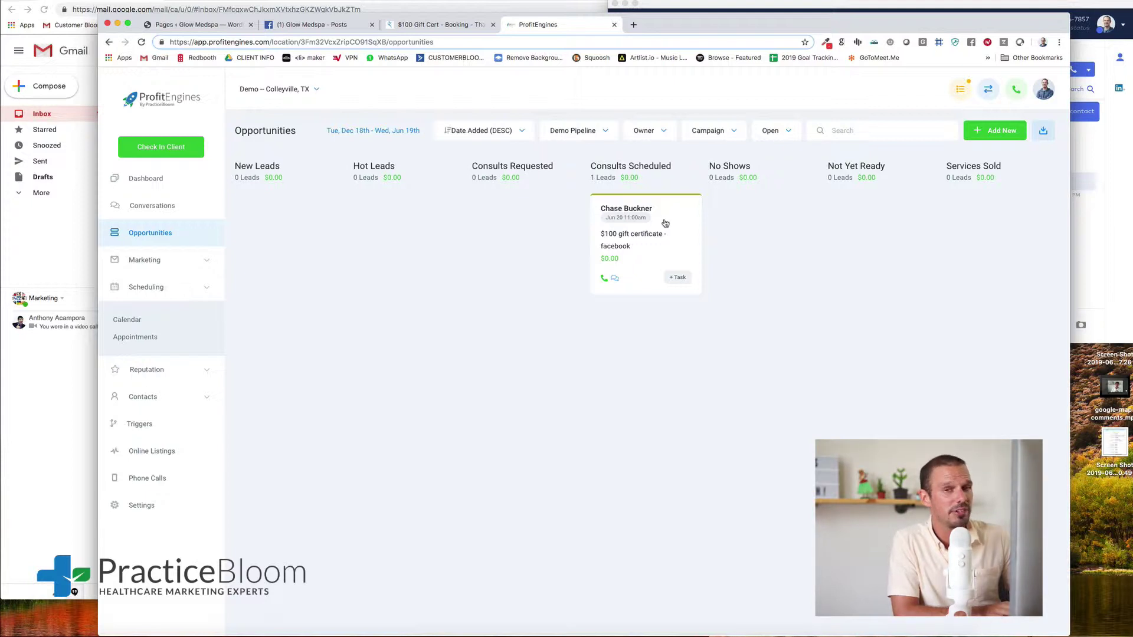
{"action": "left_click_drag", "start_coordinate": [663, 223], "coordinate": [761, 217]}
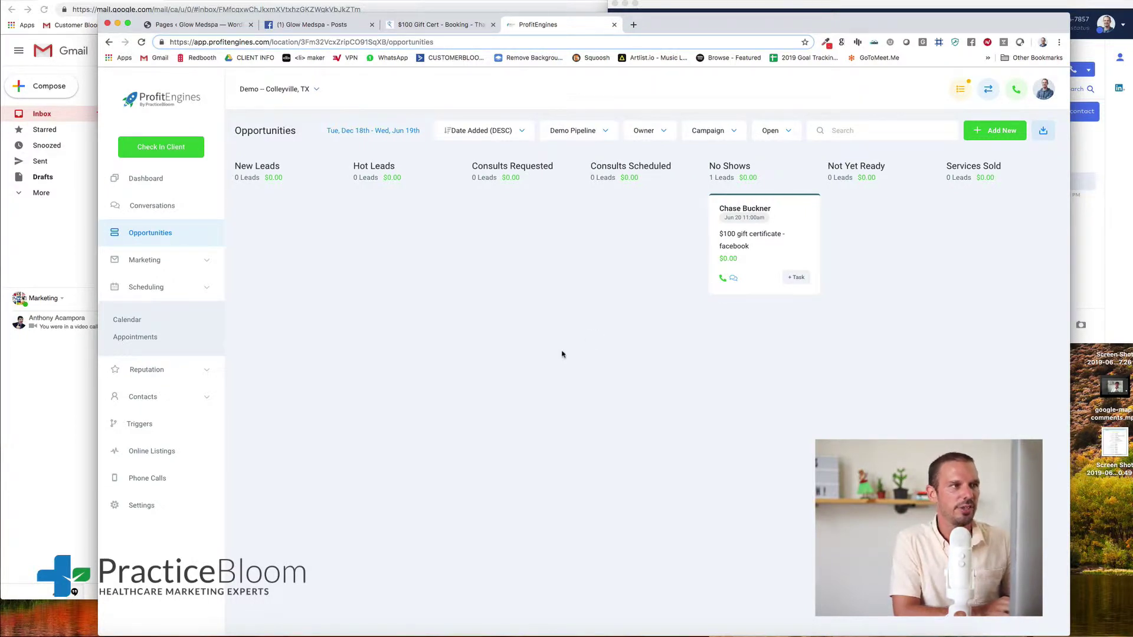
Open "A) Demo Core Campaign" from the marketing campaigns and review its sequence of texts, emails, call and voicemail.
{"action": "left_click", "coordinate": [174, 263]}
{"action": "left_click", "coordinate": [131, 292]}
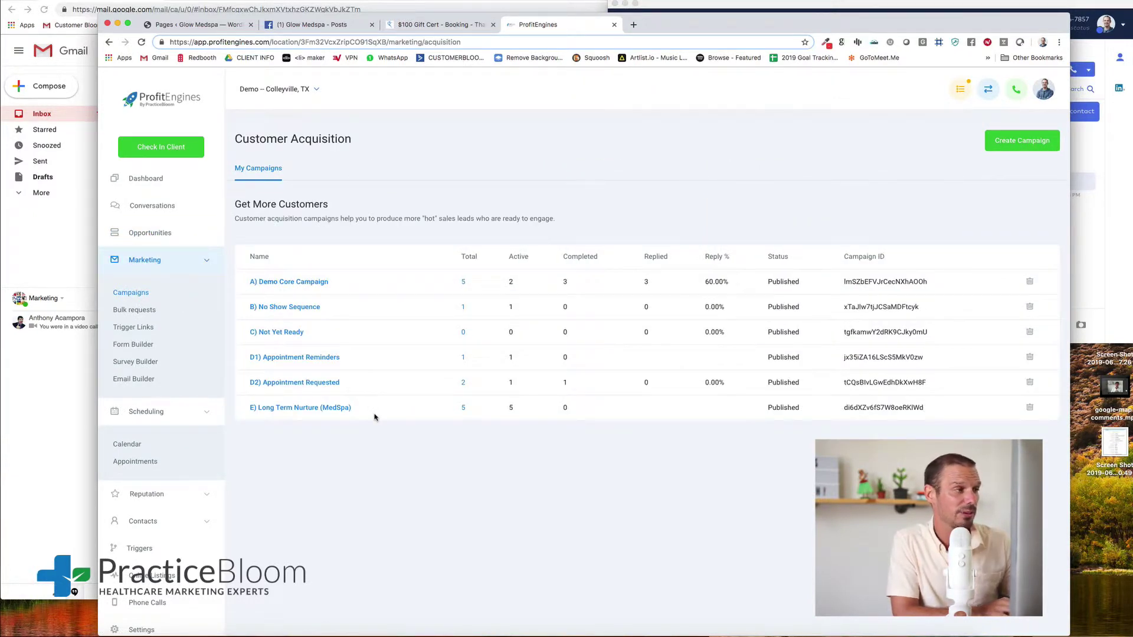
{"action": "left_click", "coordinate": [303, 283]}
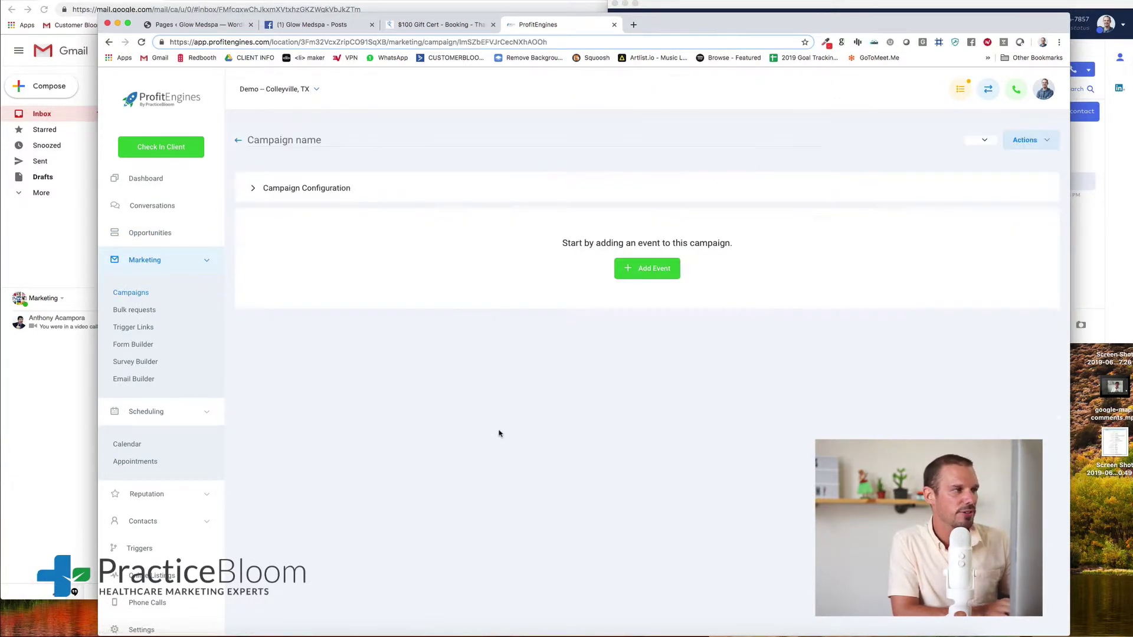
{"action": "scroll", "coordinate": [498, 434], "scroll_direction": "down", "scroll_amount": 5}
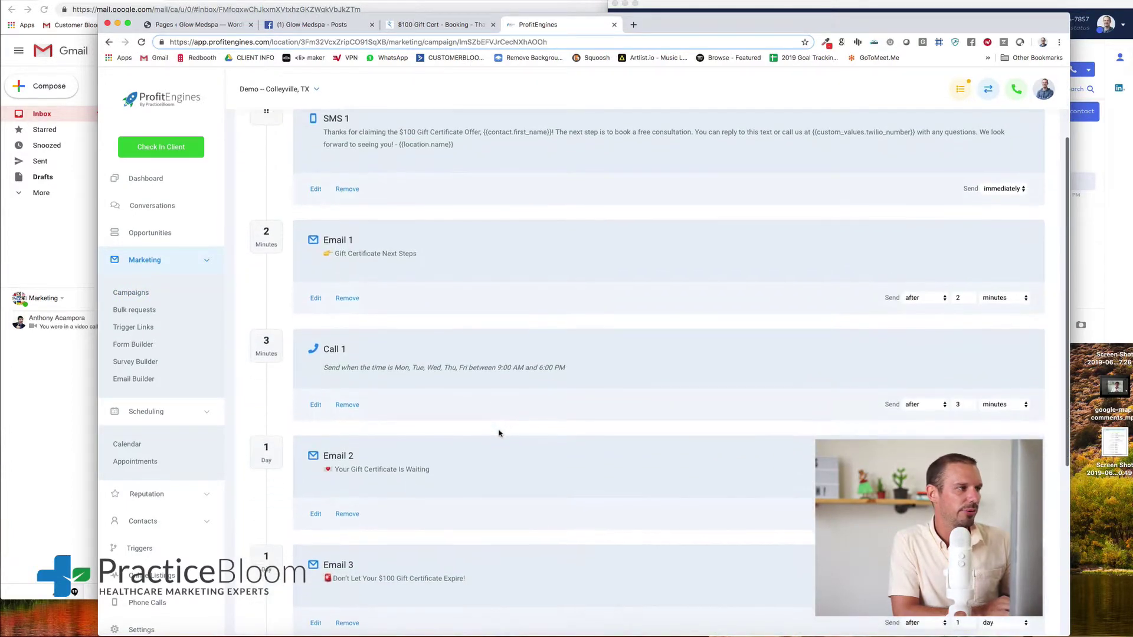
{"action": "scroll", "coordinate": [485, 420], "scroll_direction": "up", "scroll_amount": 5}
{"action": "scroll", "coordinate": [485, 420], "scroll_direction": "down", "scroll_amount": 1}
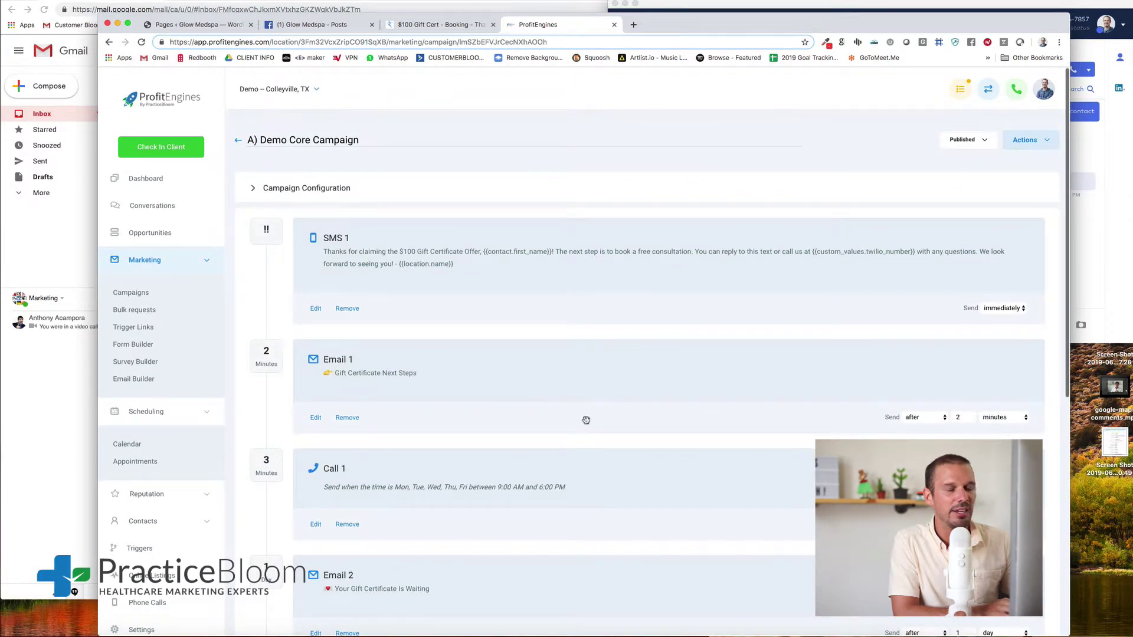
{"action": "scroll", "coordinate": [585, 420], "scroll_direction": "down", "scroll_amount": 4}
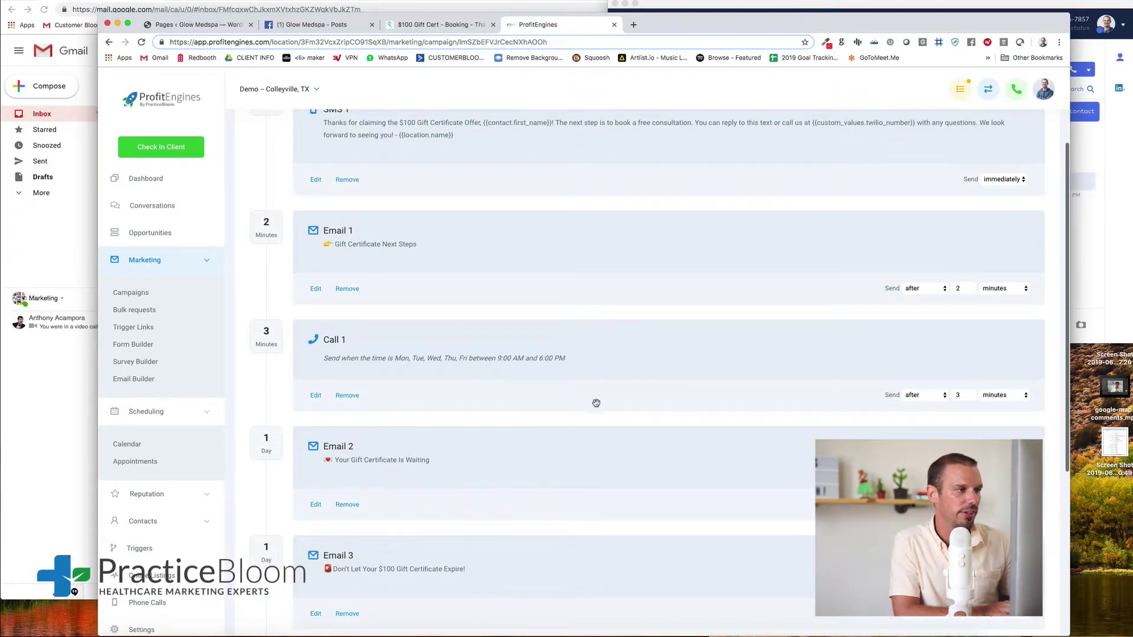
{"action": "scroll", "coordinate": [584, 401], "scroll_direction": "down", "scroll_amount": 7}
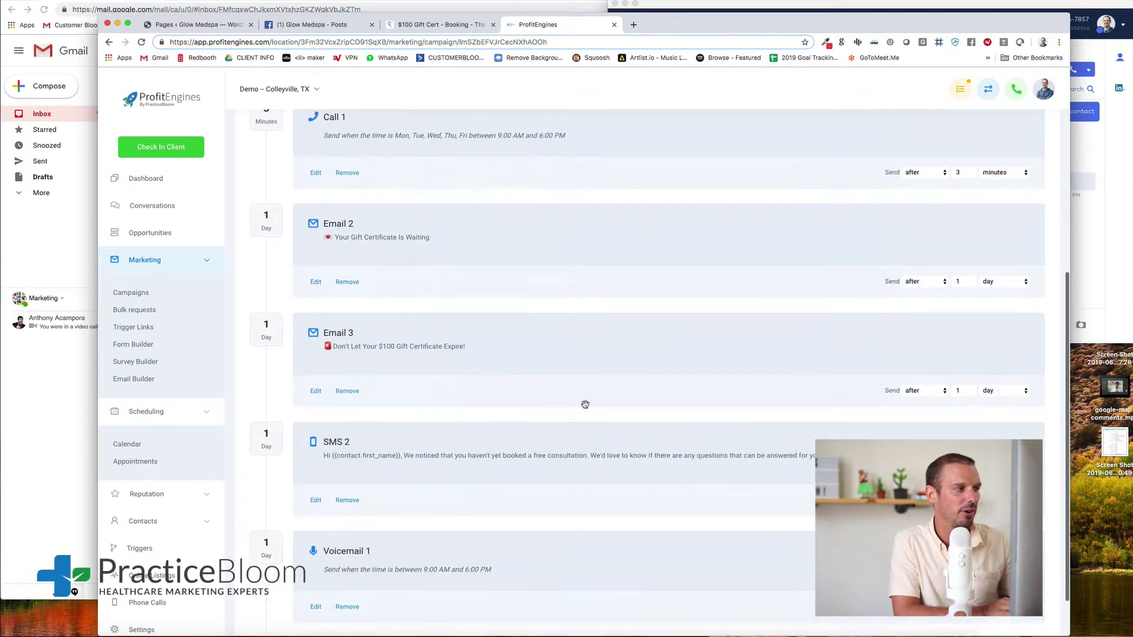
{"action": "scroll", "coordinate": [529, 406], "scroll_direction": "down", "scroll_amount": 2}
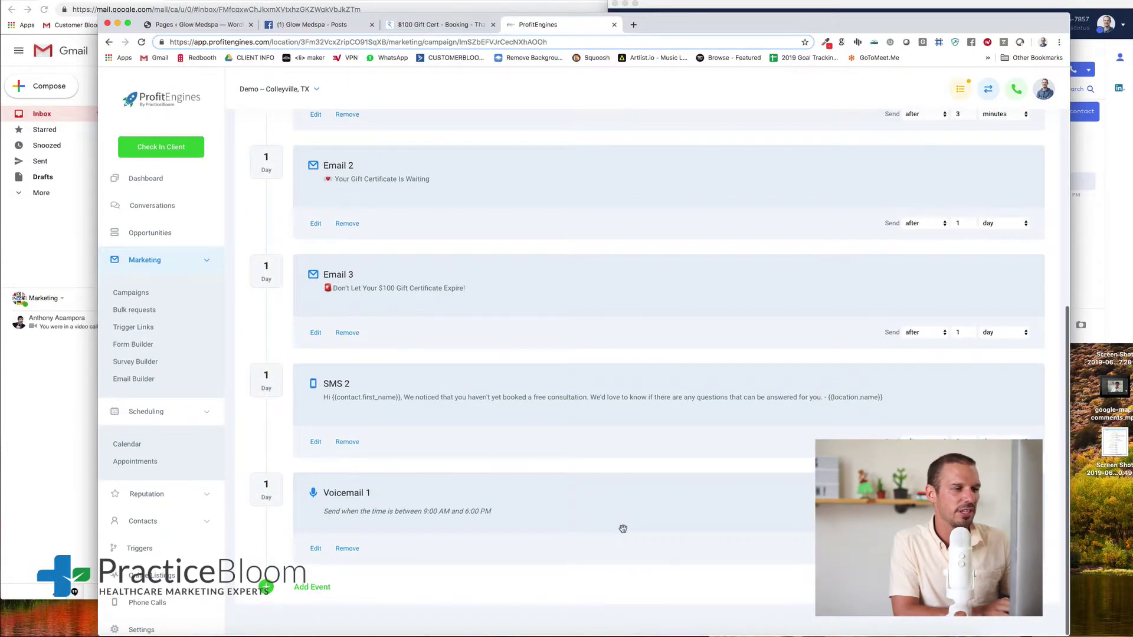
{"action": "scroll", "coordinate": [809, 544], "scroll_direction": "up", "scroll_amount": 10}
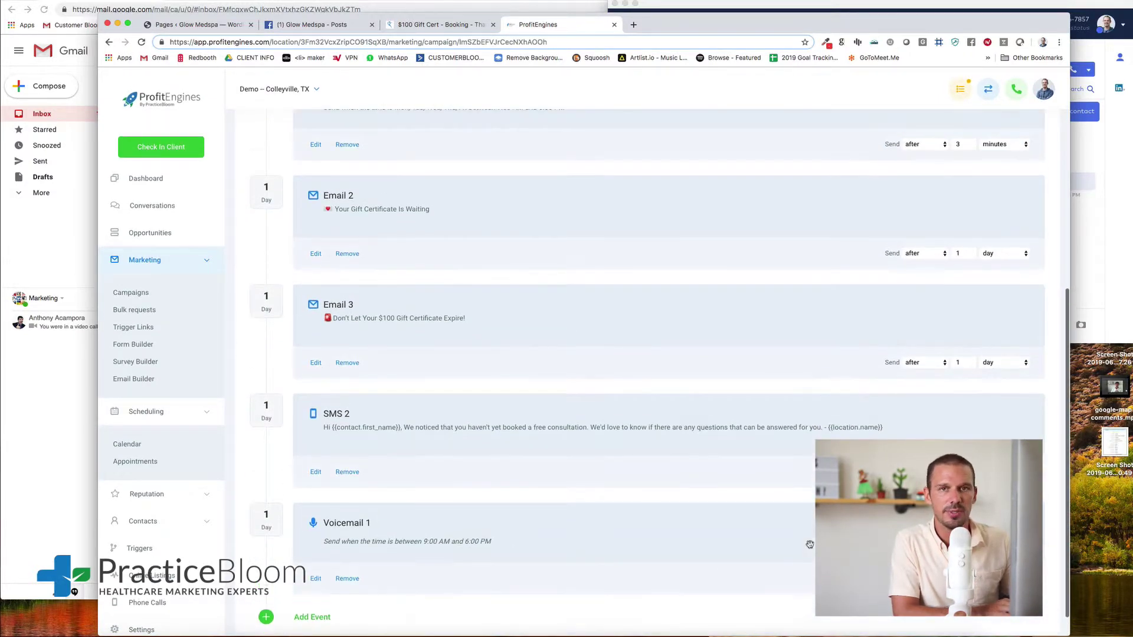
Open the "B) No Show Sequence" campaign, read the content of its Email 1, and close the email without changes.
{"action": "left_click", "coordinate": [136, 295]}
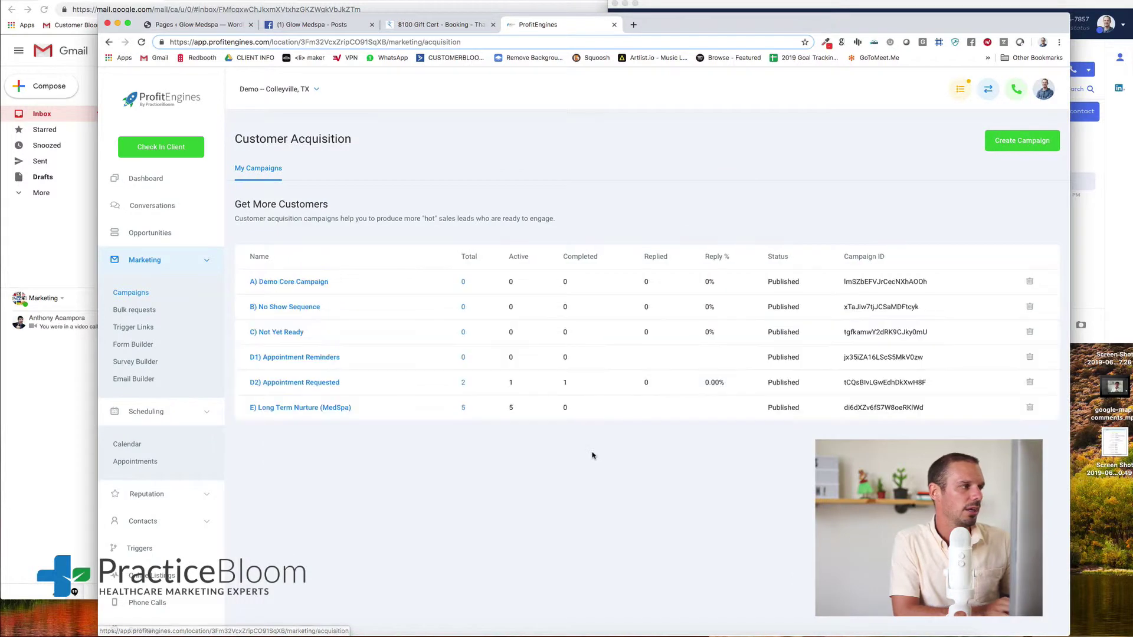
{"action": "left_click", "coordinate": [297, 308]}
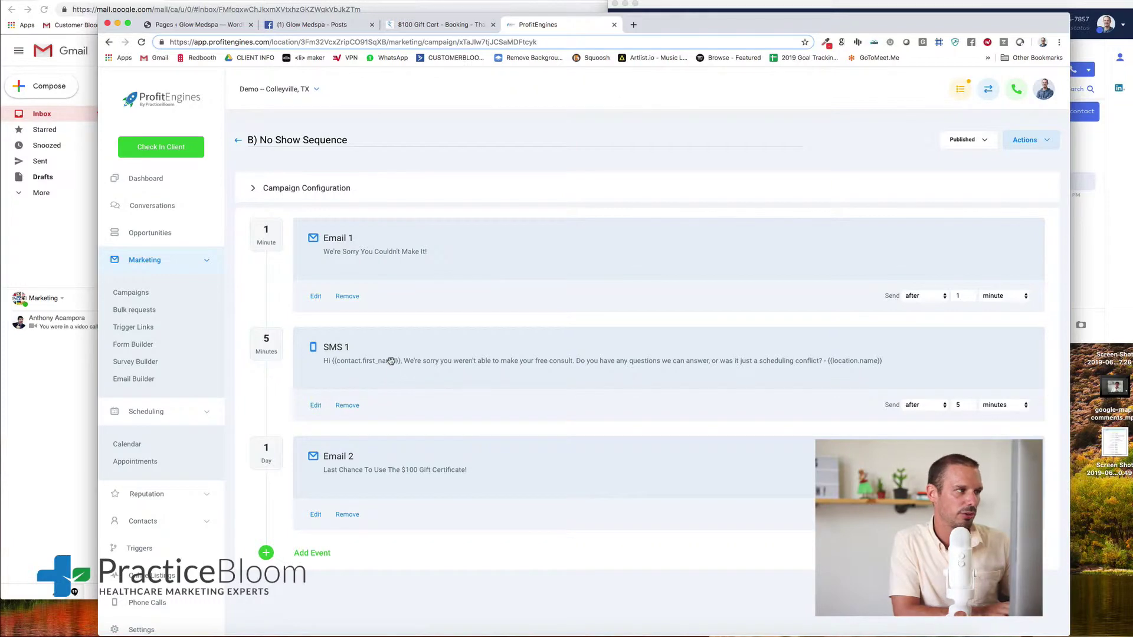
{"action": "left_click", "coordinate": [316, 296]}
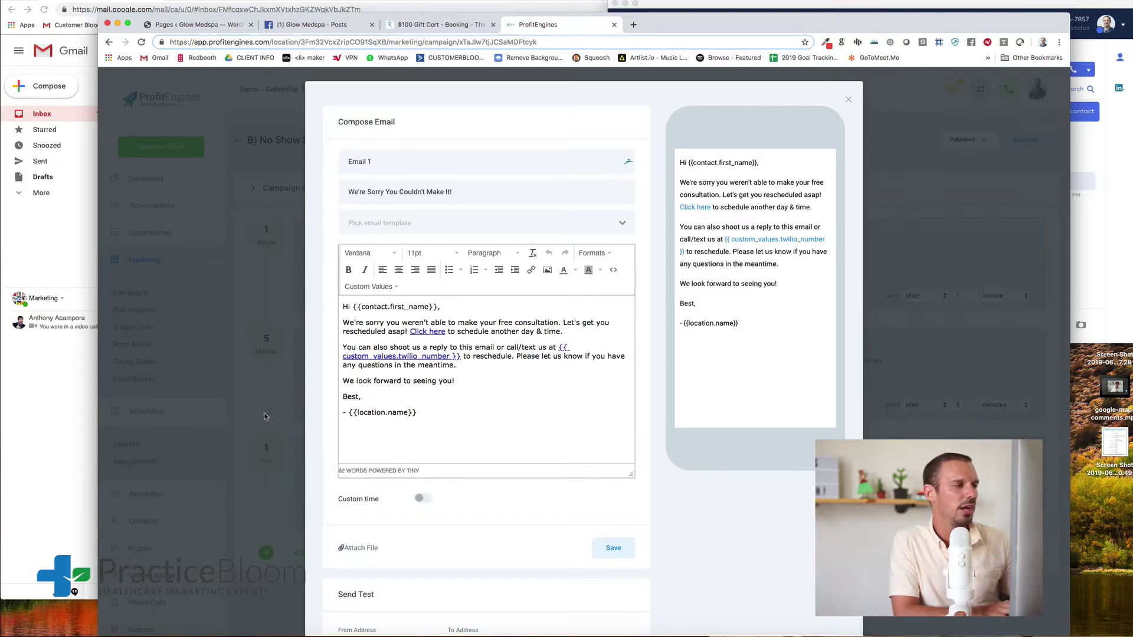
{"action": "left_click", "coordinate": [256, 409]}
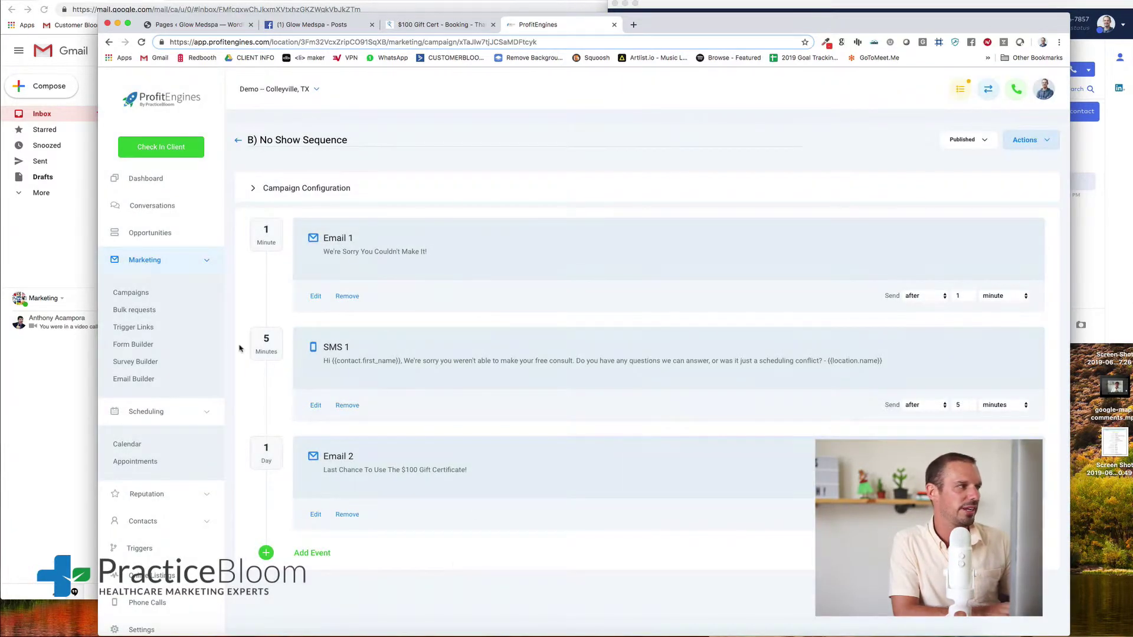
Open the "E) Long Term Nurture (MedSpa)" campaign, review its sequence of treatment emails, and return to the opportunities pipeline.
{"action": "left_click", "coordinate": [143, 298]}
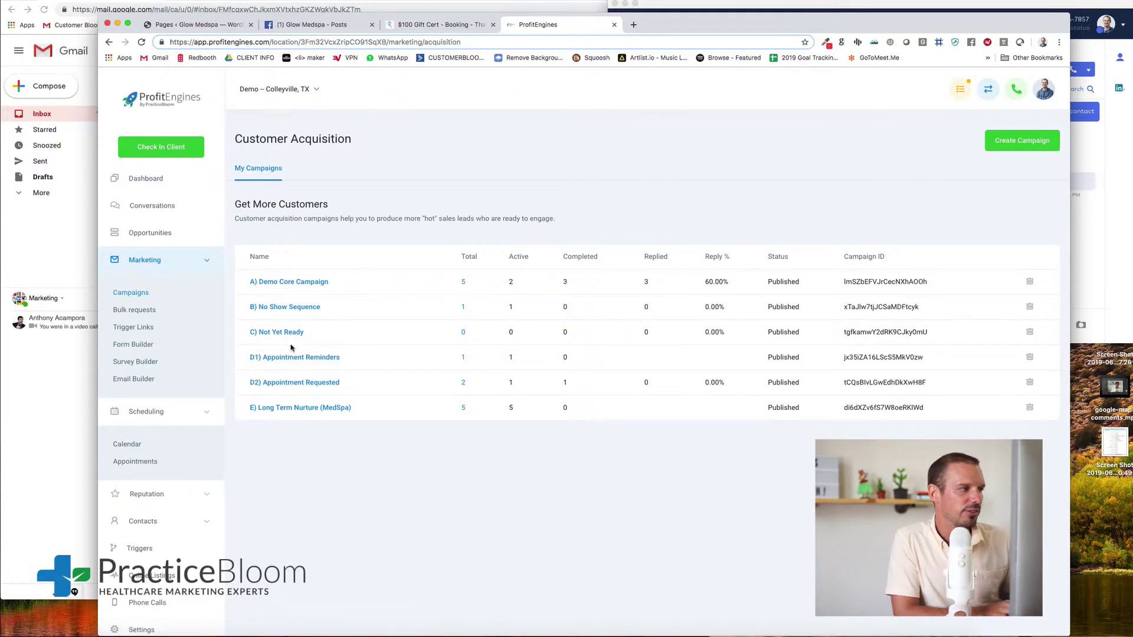
{"action": "left_click", "coordinate": [296, 408]}
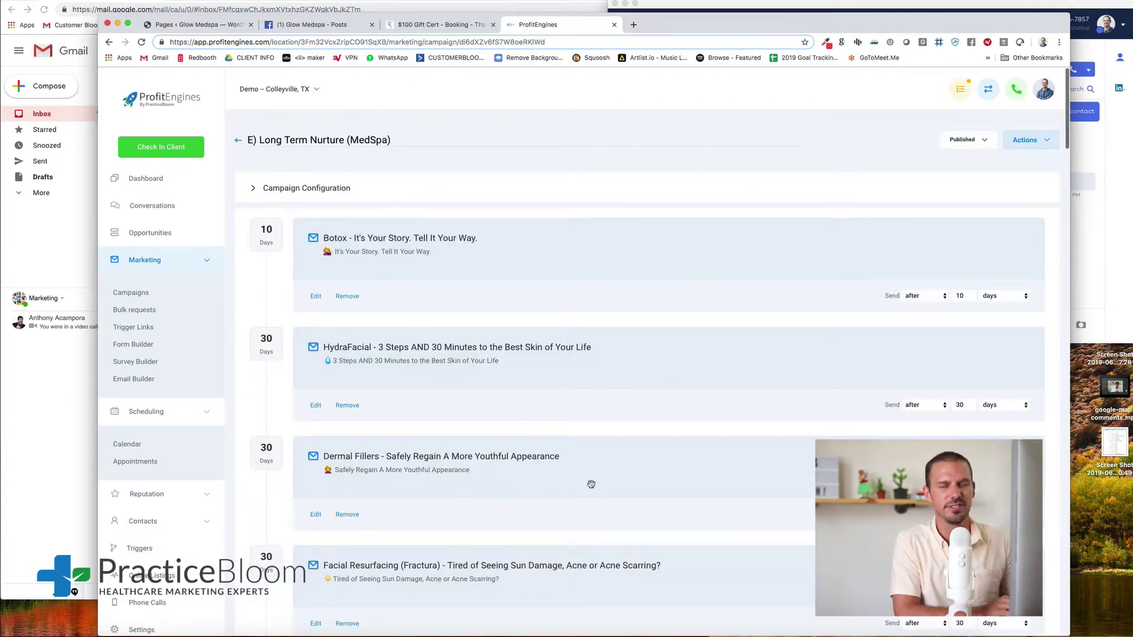
{"action": "left_click", "coordinate": [164, 236]}
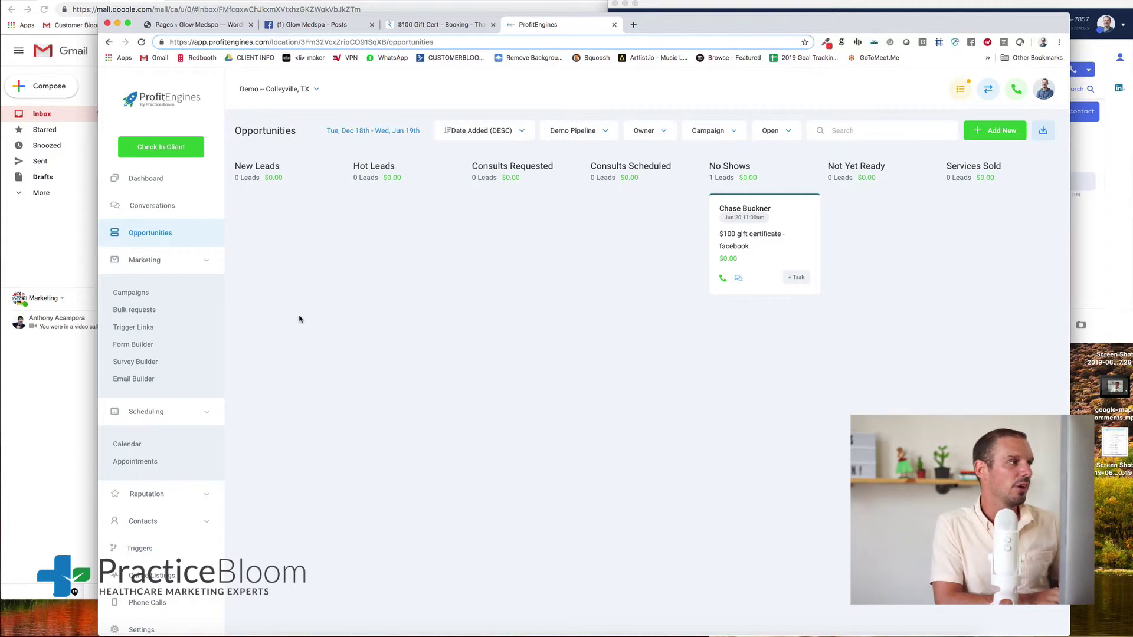
Check in the lead as a client using their existing contact entry with the phone number, and send a review invite.
{"action": "left_click", "coordinate": [161, 146]}
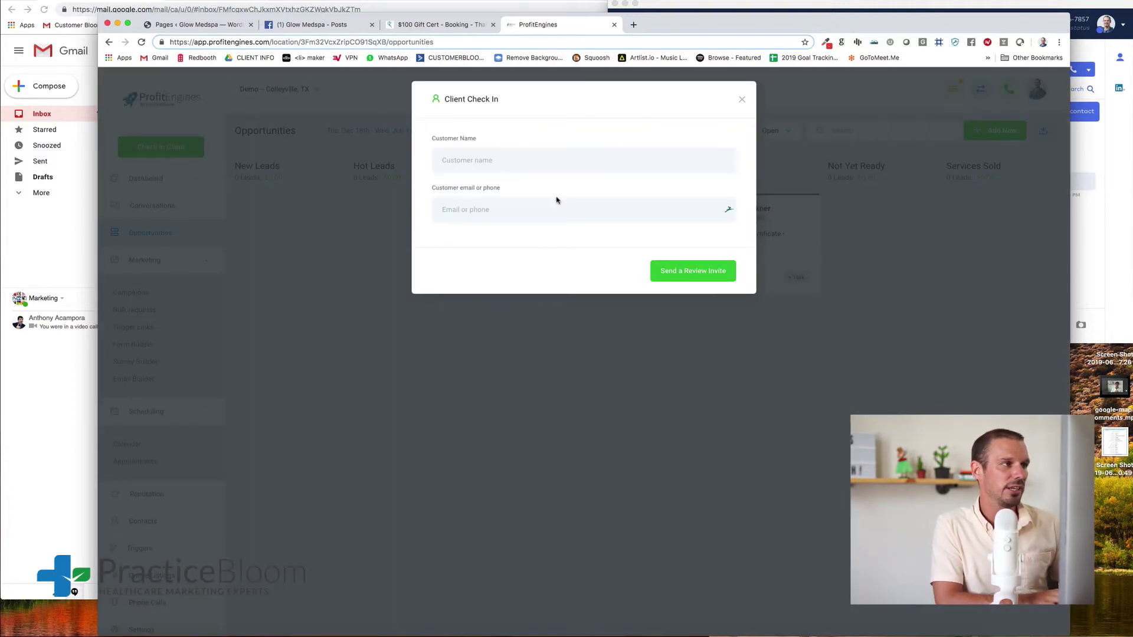
{"action": "type", "text": "chase"}
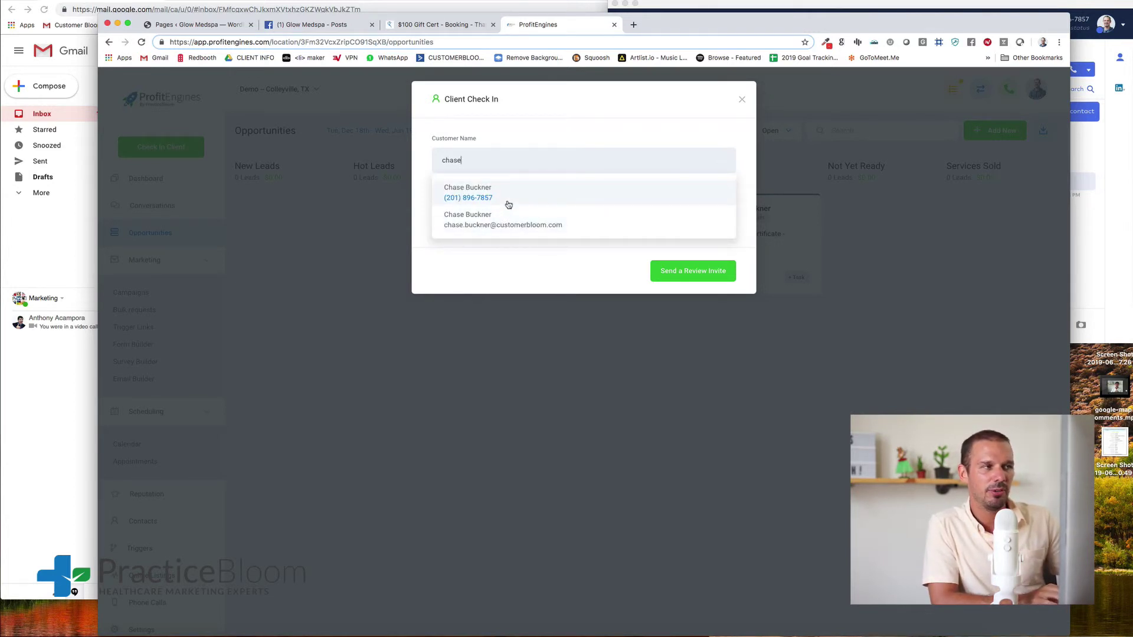
{"action": "left_click", "coordinate": [527, 201]}
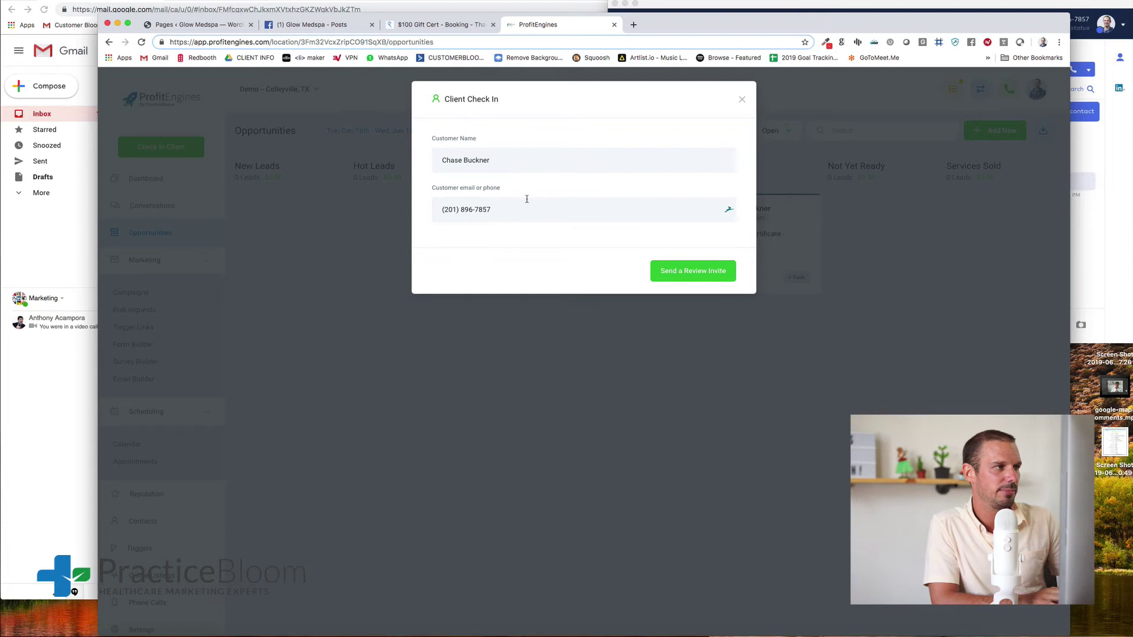
{"action": "left_click", "coordinate": [702, 275]}
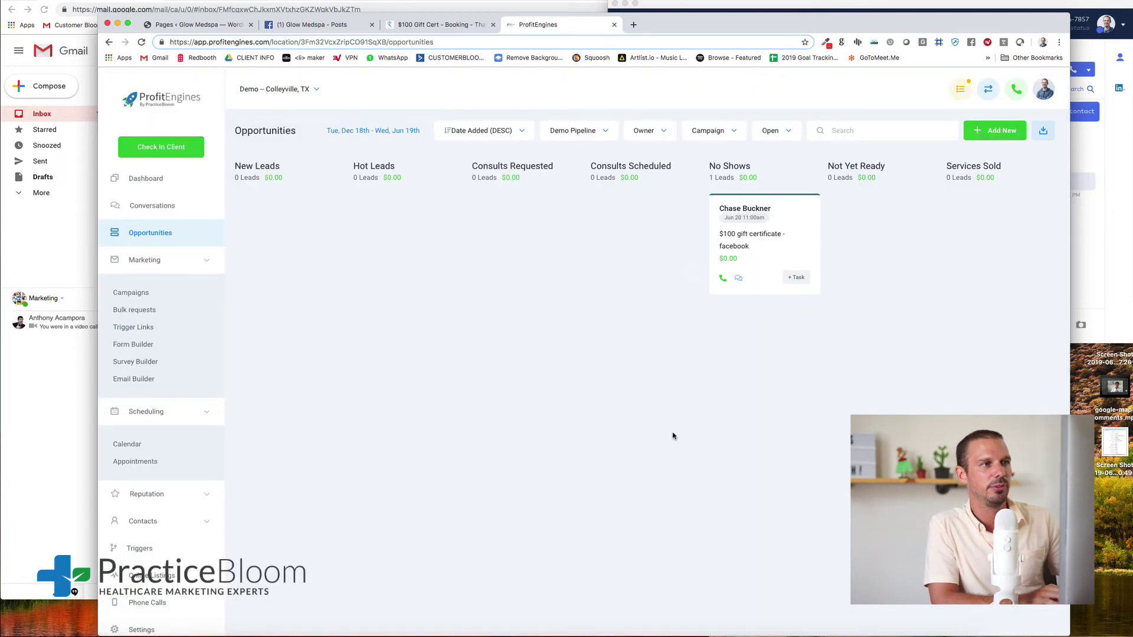